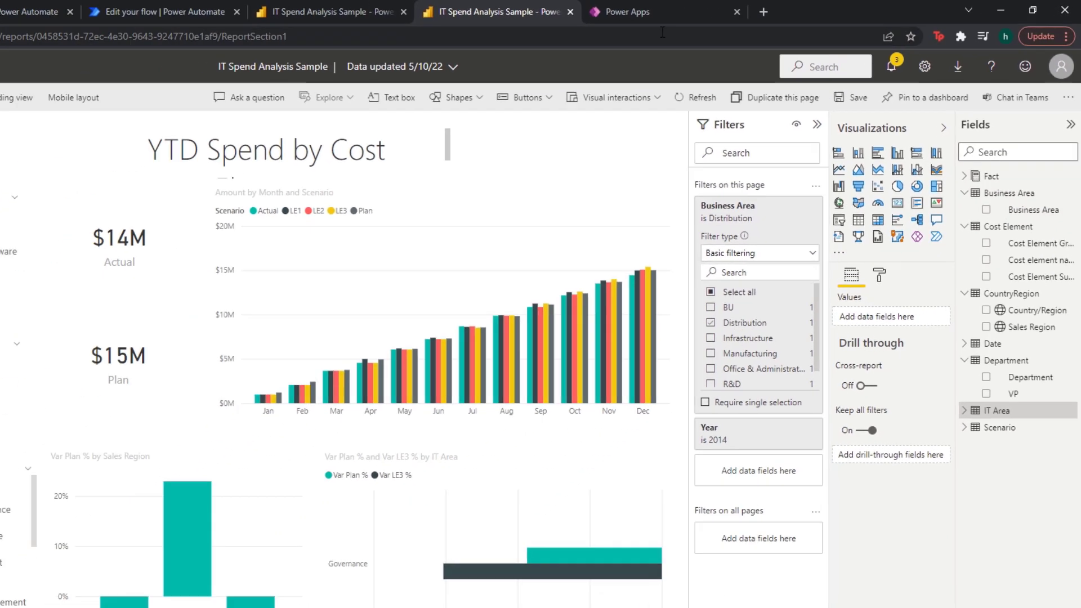
Switch to Power Apps and bring up the TileUrl property of the Power BI tile.
{"action": "left_click", "coordinate": [510, 16]}
{"action": "left_click", "coordinate": [484, 226]}
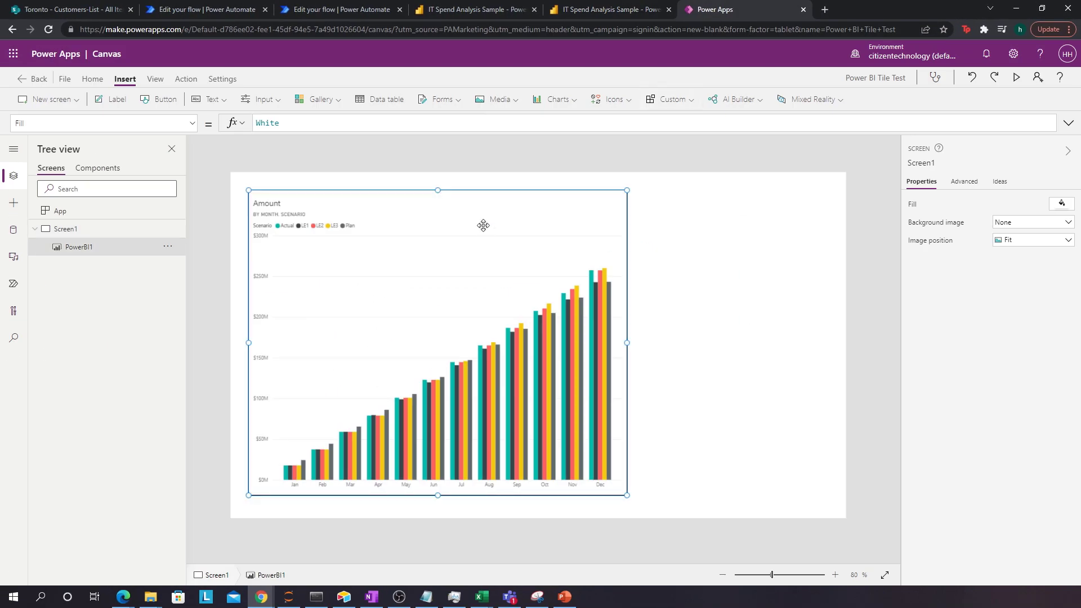
{"action": "left_click", "coordinate": [102, 123]}
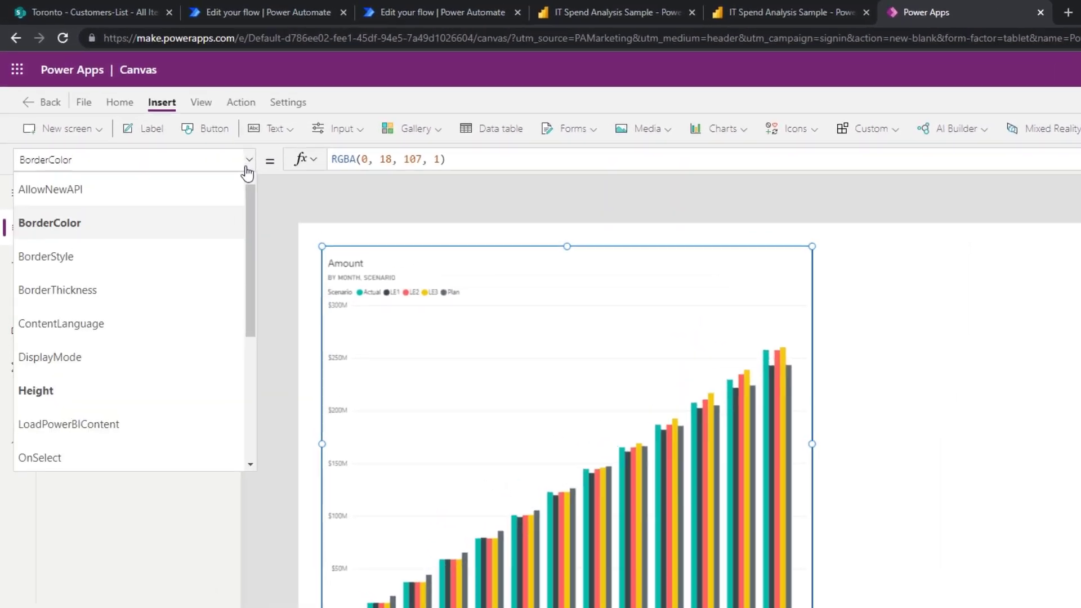
{"action": "scroll", "coordinate": [106, 239], "scroll_direction": "down", "scroll_amount": 3}
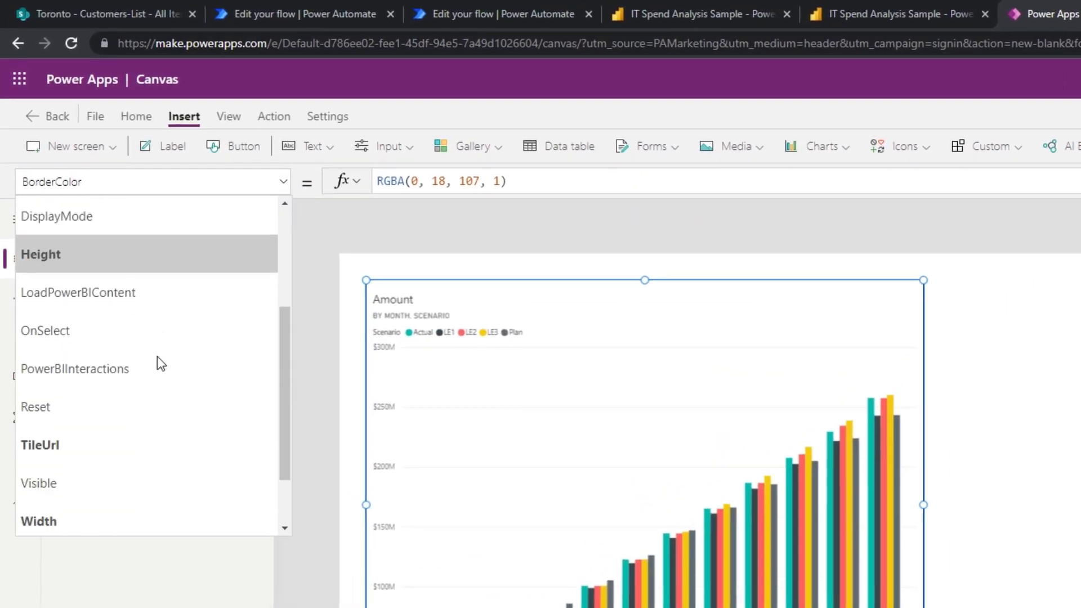
{"action": "scroll", "coordinate": [157, 357], "scroll_direction": "down", "scroll_amount": 1}
{"action": "left_click", "coordinate": [126, 380]}
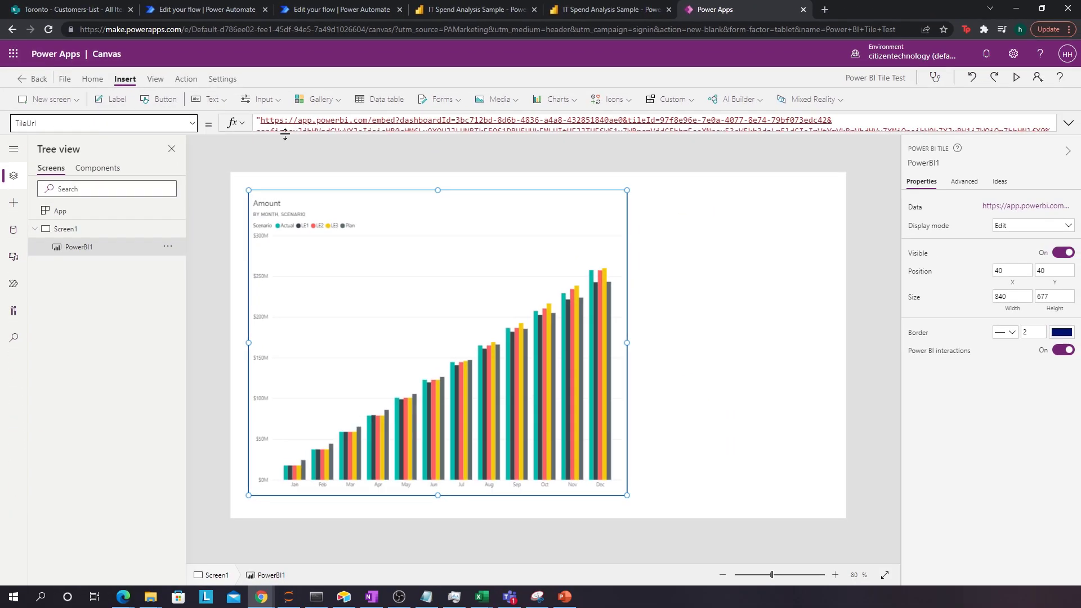
Append &$filter=Business Area/Business Area to the end of the tile's URL, inside the closing quotation mark.
{"action": "left_click", "coordinate": [308, 137]}
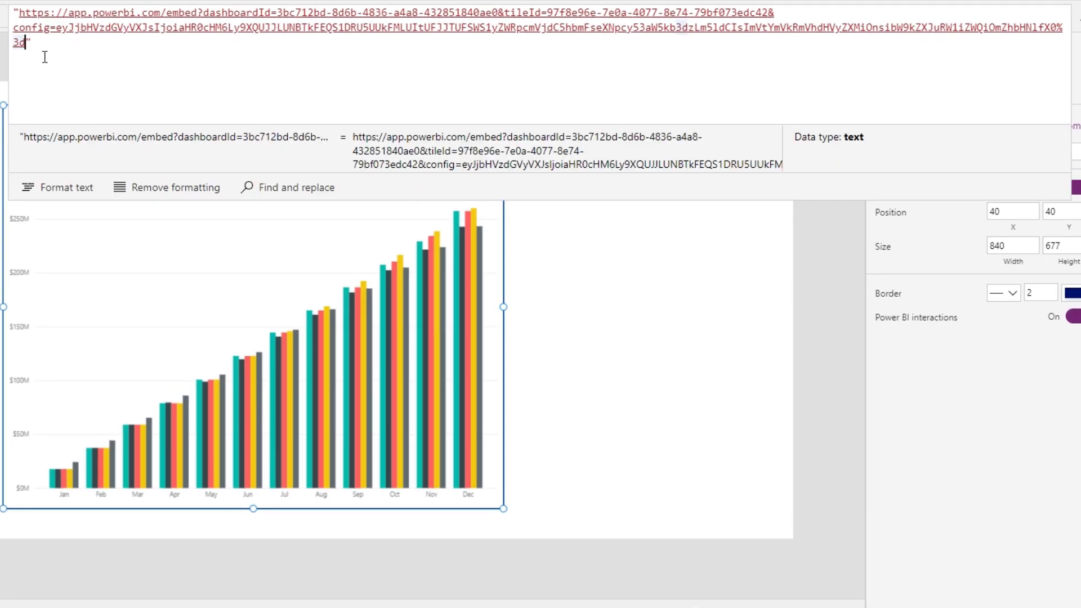
{"action": "type", "text": "&$filt"}
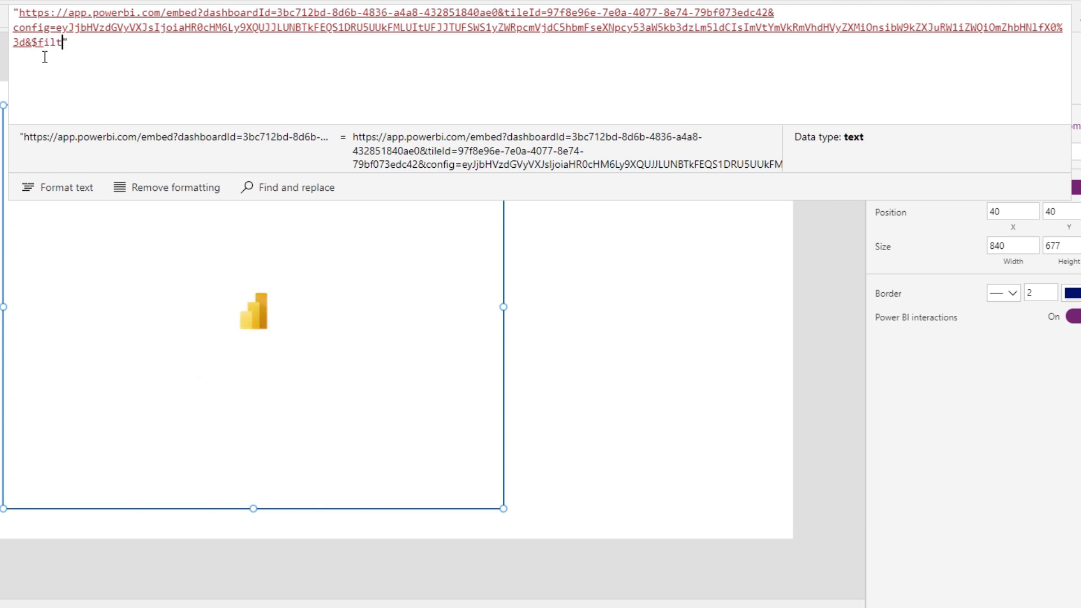
{"action": "type", "text": "er="}
{"action": "type", "text": "Business Area"}
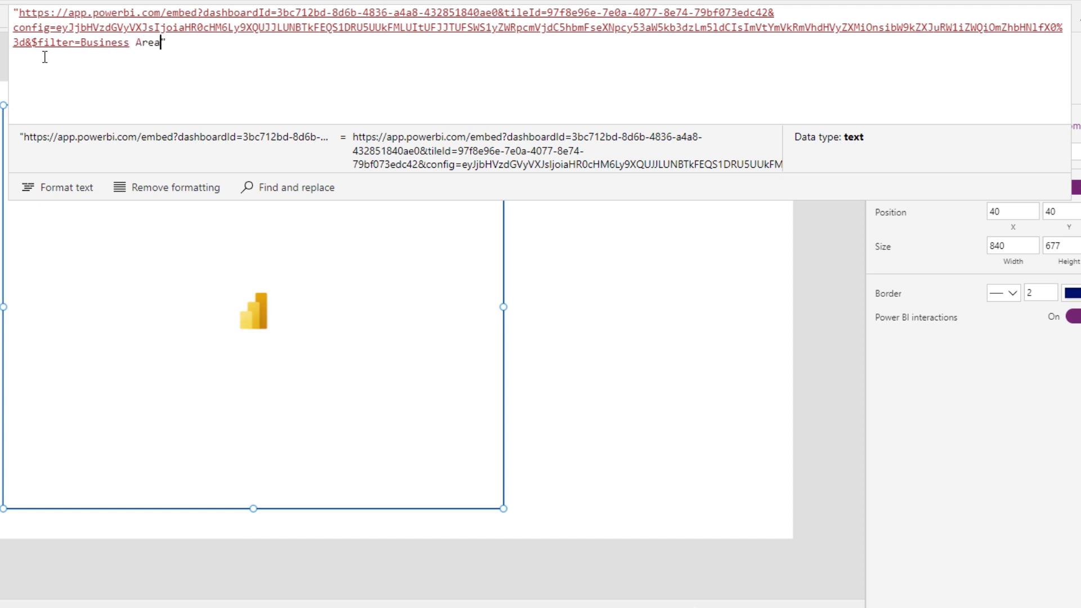
{"action": "type", "text": "/Business "}
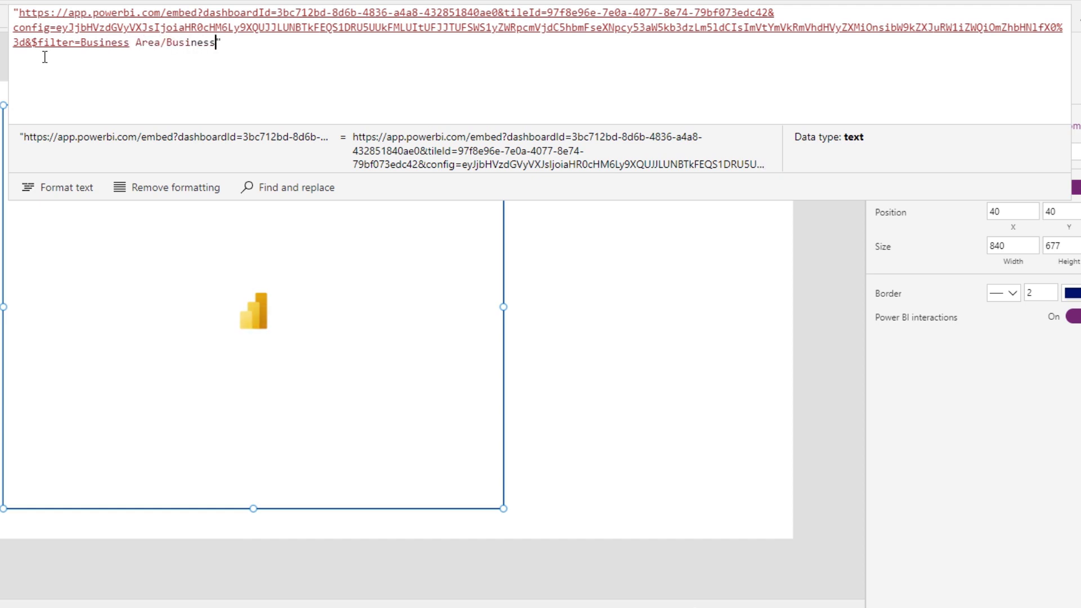
{"action": "type", "text": "Area"}
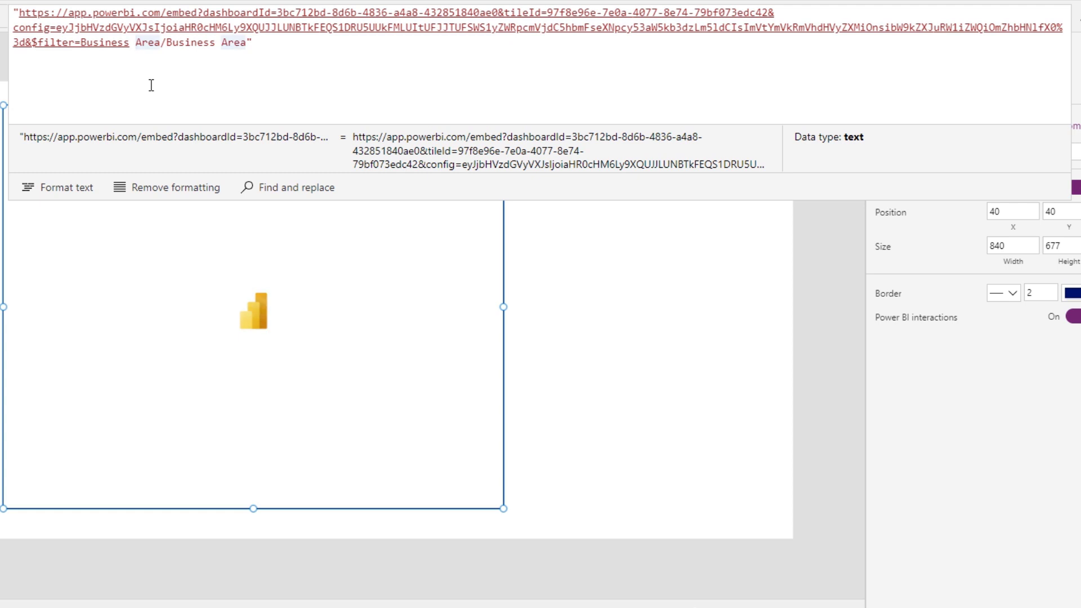
Replace the space in both the table name and the column name of the URL filter with _x0020_.
{"action": "key", "text": "BackSpace"}
{"action": "type", "text": "_"}
{"action": "type", "text": "x002"}
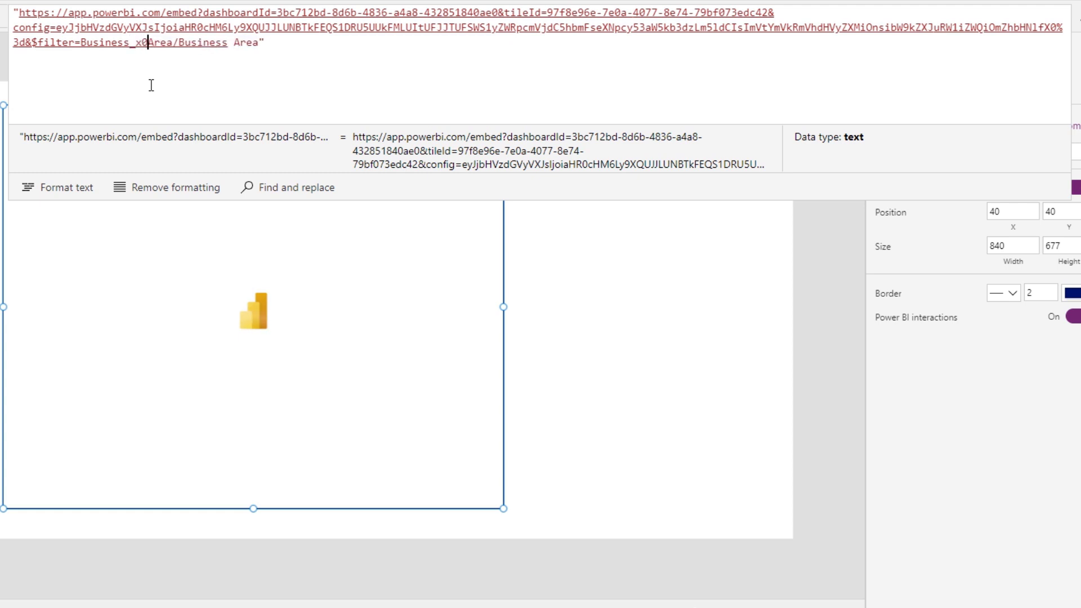
{"action": "type", "text": "0_"}
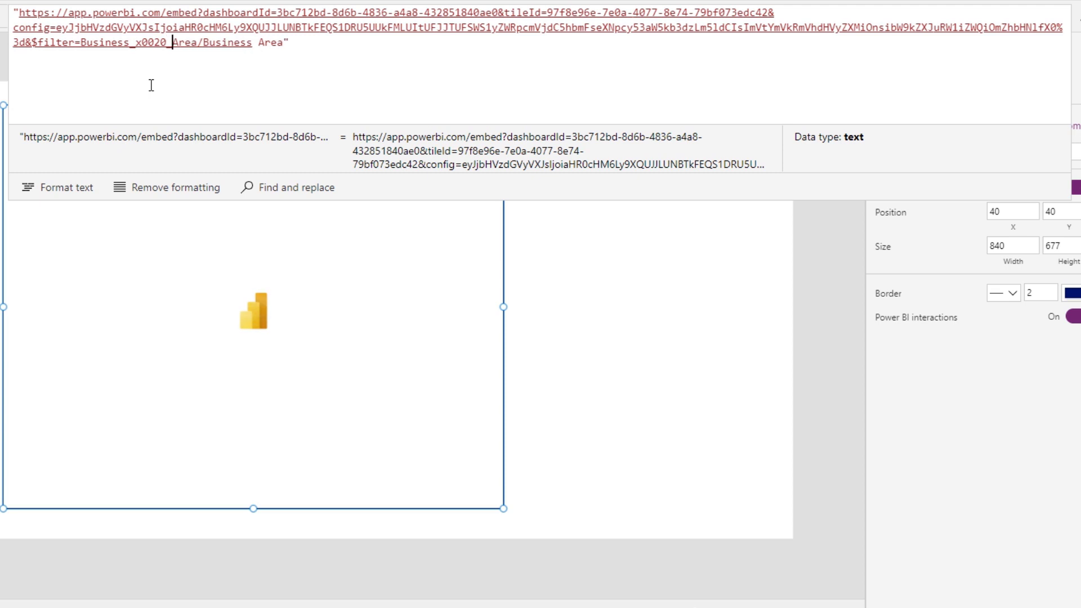
{"action": "left_click", "coordinate": [133, 42]}
{"action": "left_click_drag", "start_coordinate": [131, 42], "coordinate": [173, 44]}
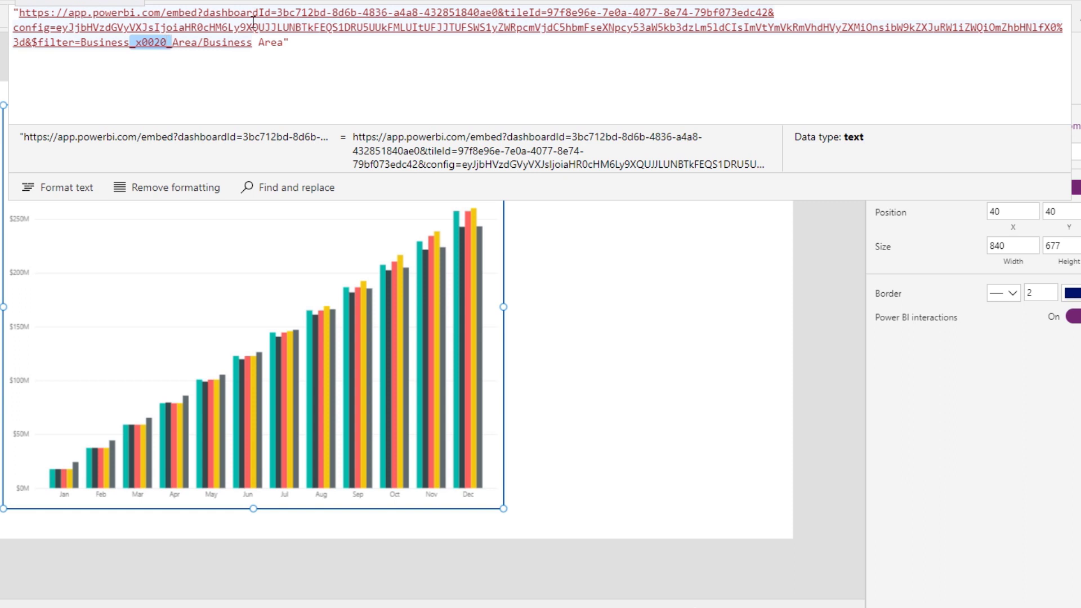
{"action": "left_click", "coordinate": [258, 43]}
{"action": "key", "text": "BackSpace"}
{"action": "type", "text": "_"}
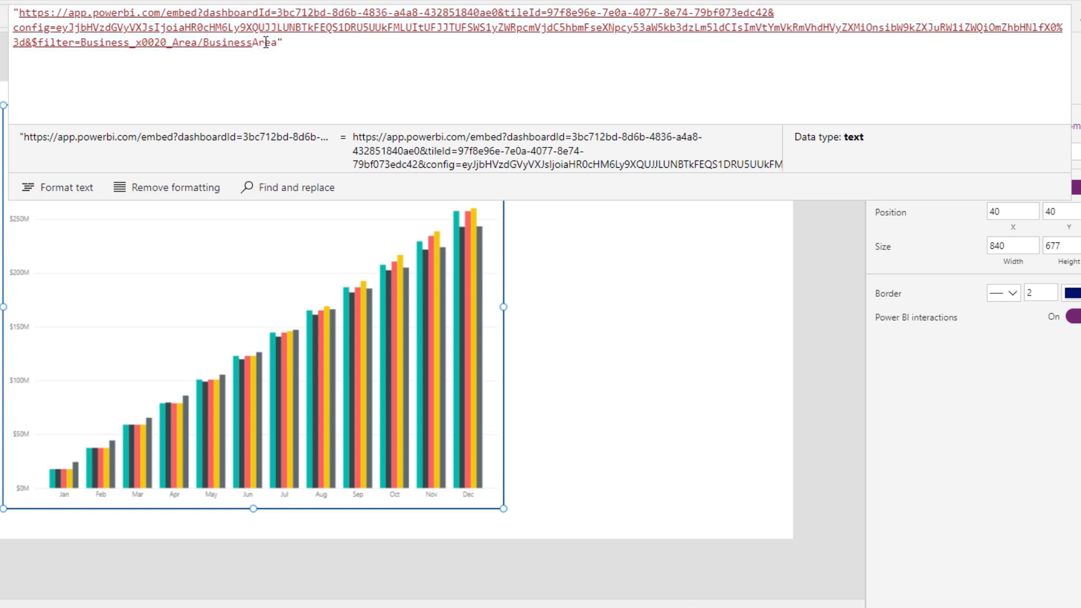
{"action": "type", "text": "x0020_"}
Complete the URL filter with the condition eq 'Distribution' and collapse the formula editor.
{"action": "type", "text": "eq "}
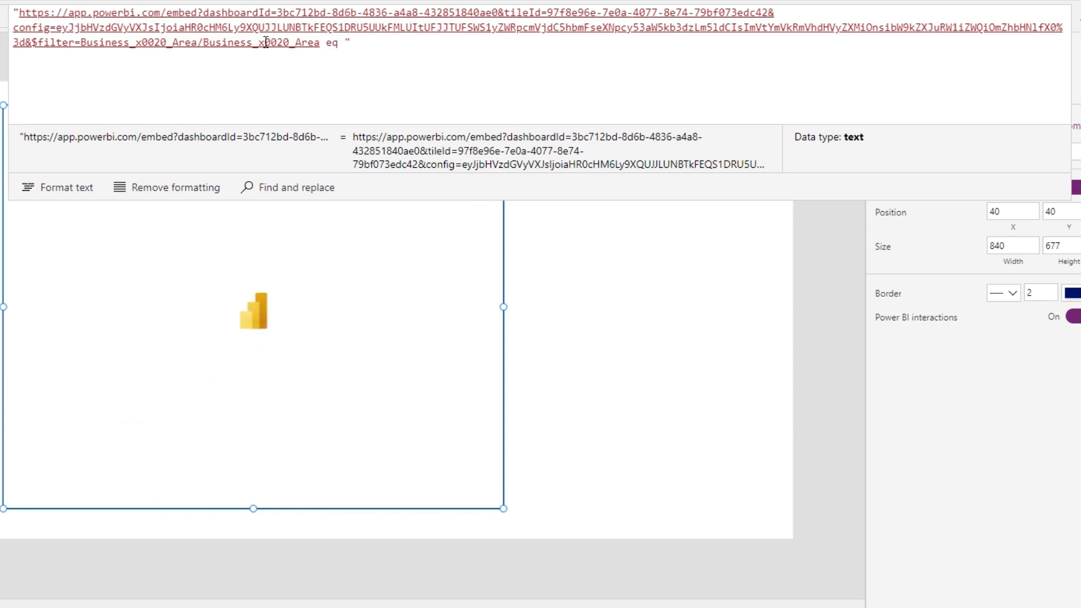
{"action": "type", "text": "''"}
{"action": "type", "text": "Distri"}
{"action": "type", "text": "bution"}
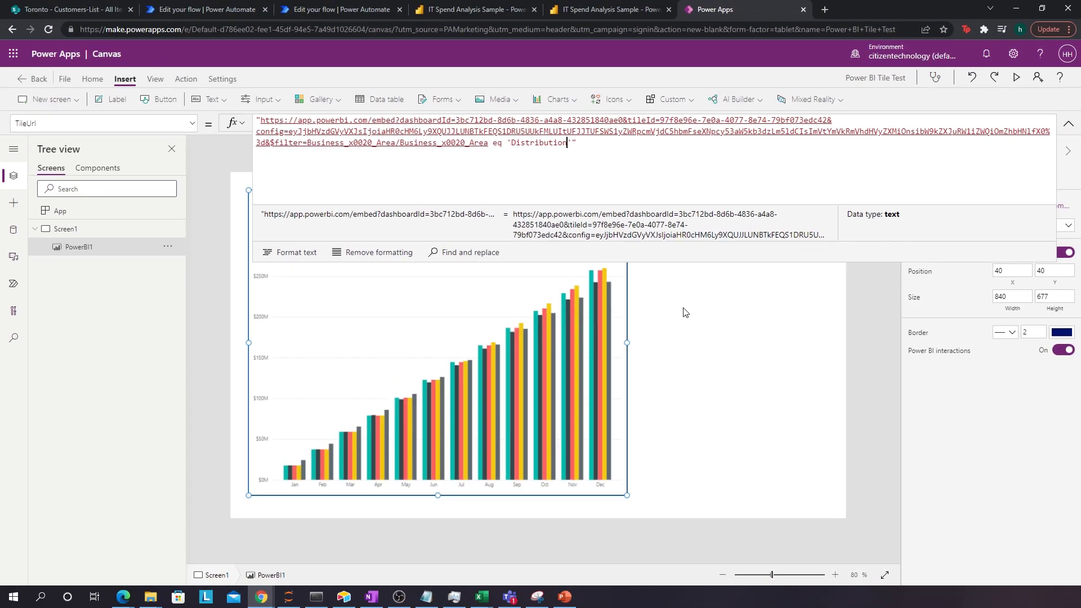
{"action": "left_click", "coordinate": [685, 313]}
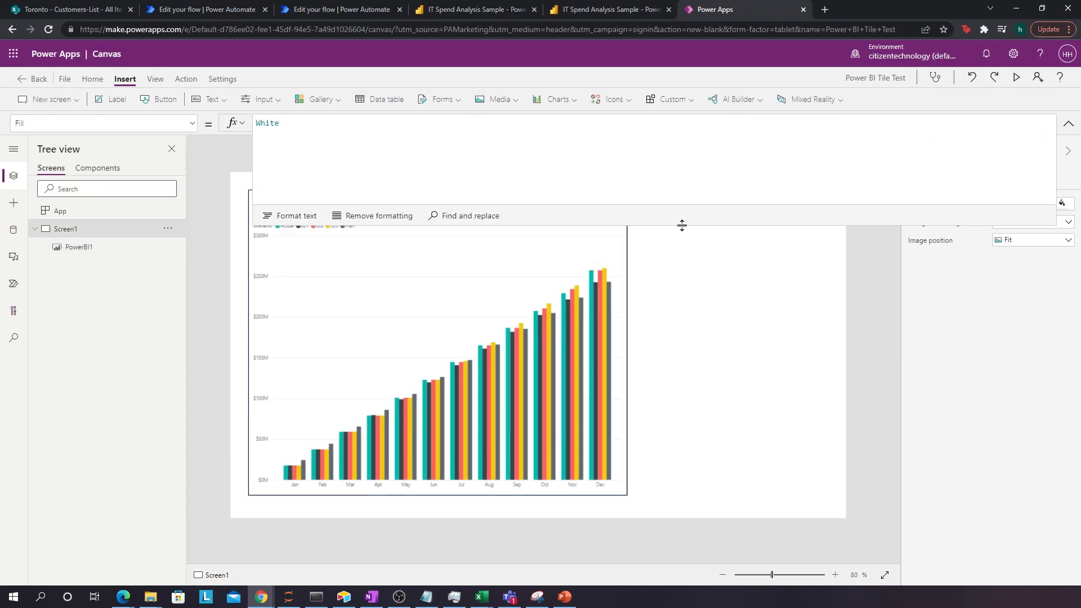
{"action": "left_click_drag", "start_coordinate": [681, 225], "coordinate": [704, 120]}
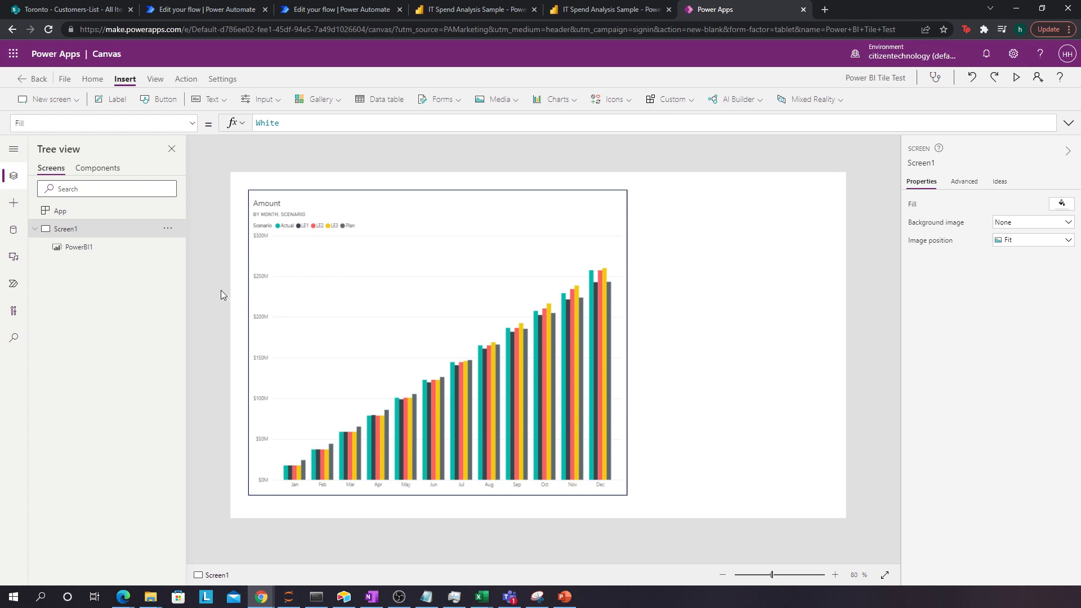
Set the Power BI tile's AllowNewAPI property to true.
{"action": "left_click", "coordinate": [285, 269]}
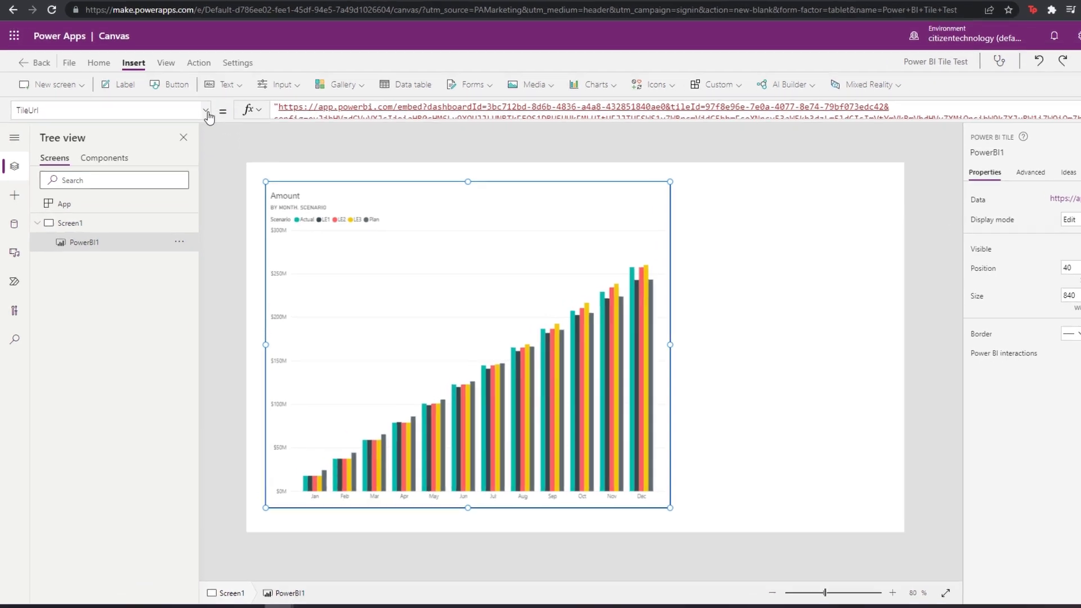
{"action": "left_click", "coordinate": [158, 123]}
{"action": "scroll", "coordinate": [161, 180], "scroll_direction": "up", "scroll_amount": 3}
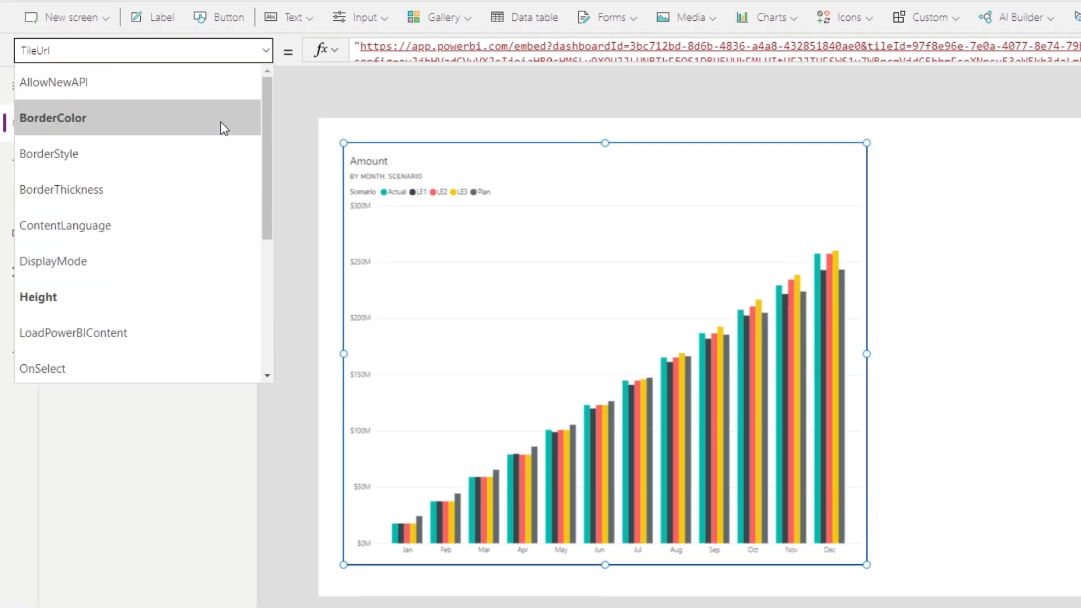
{"action": "left_click", "coordinate": [101, 83]}
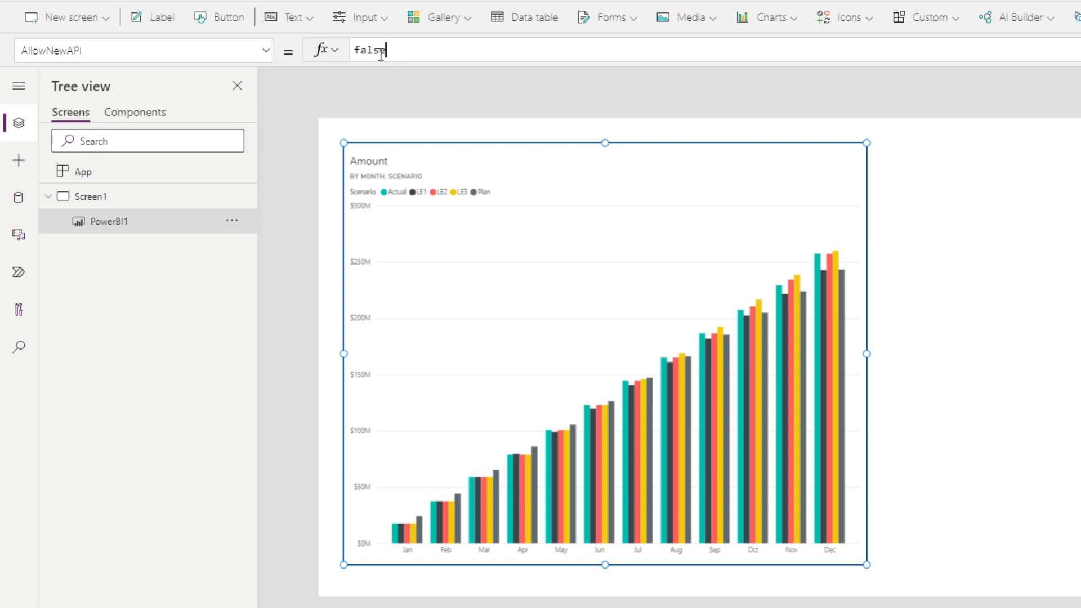
{"action": "double_click", "coordinate": [356, 52]}
{"action": "type", "text": "true"}
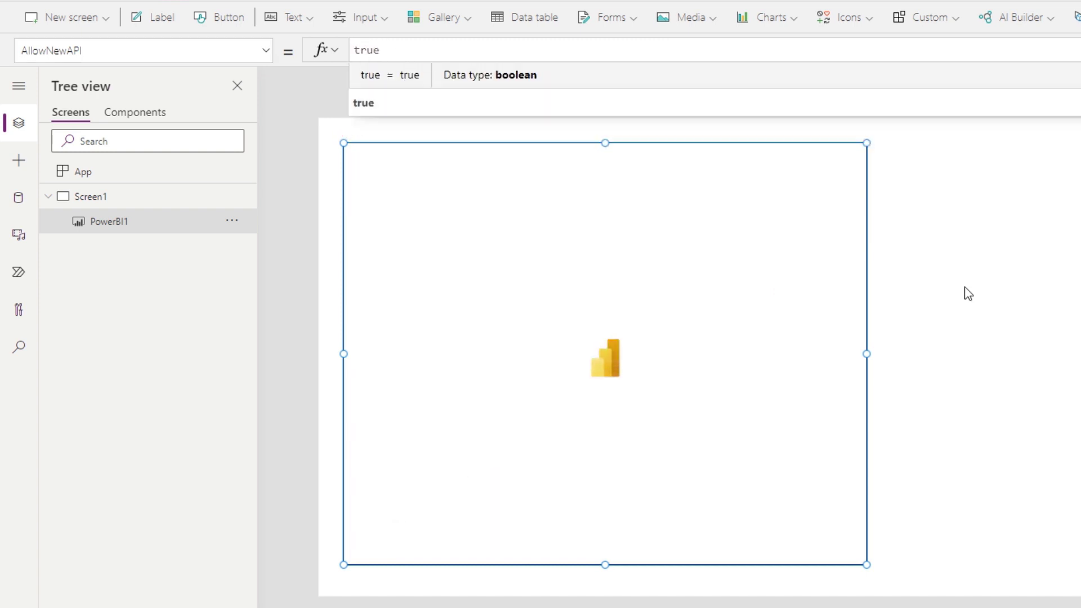
{"action": "left_click", "coordinate": [967, 293]}
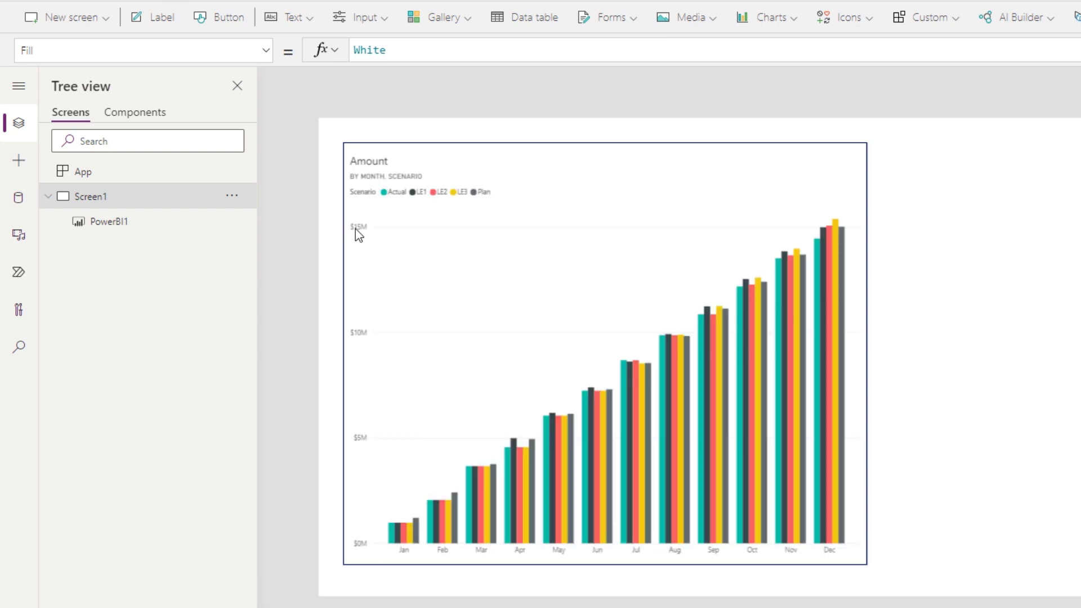
{"action": "left_click", "coordinate": [264, 52]}
{"action": "scroll", "coordinate": [171, 150], "scroll_direction": "down", "scroll_amount": 1}
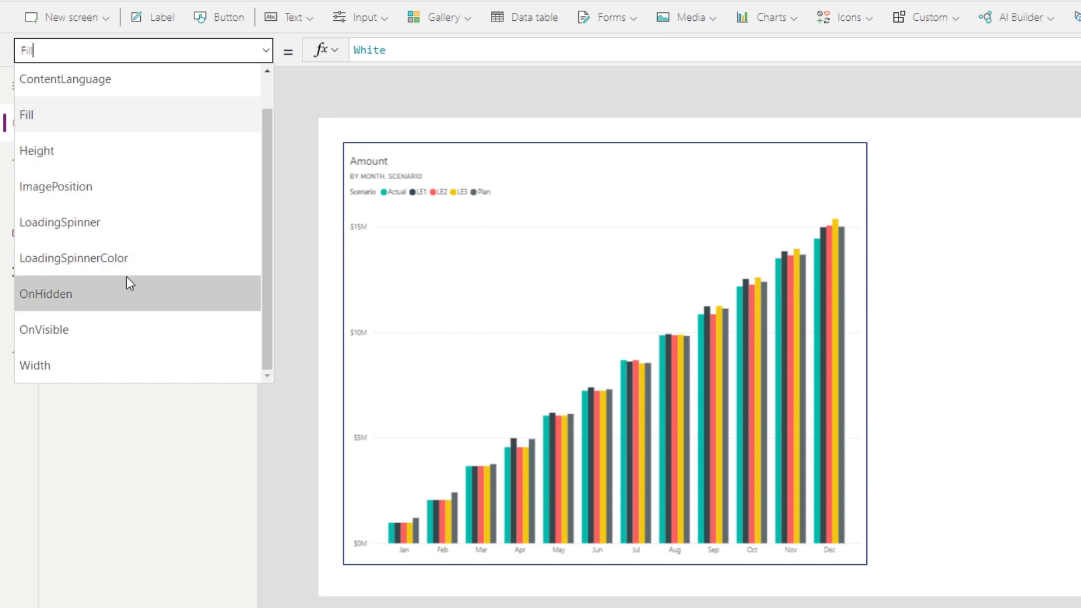
{"action": "scroll", "coordinate": [130, 283], "scroll_direction": "up", "scroll_amount": 1}
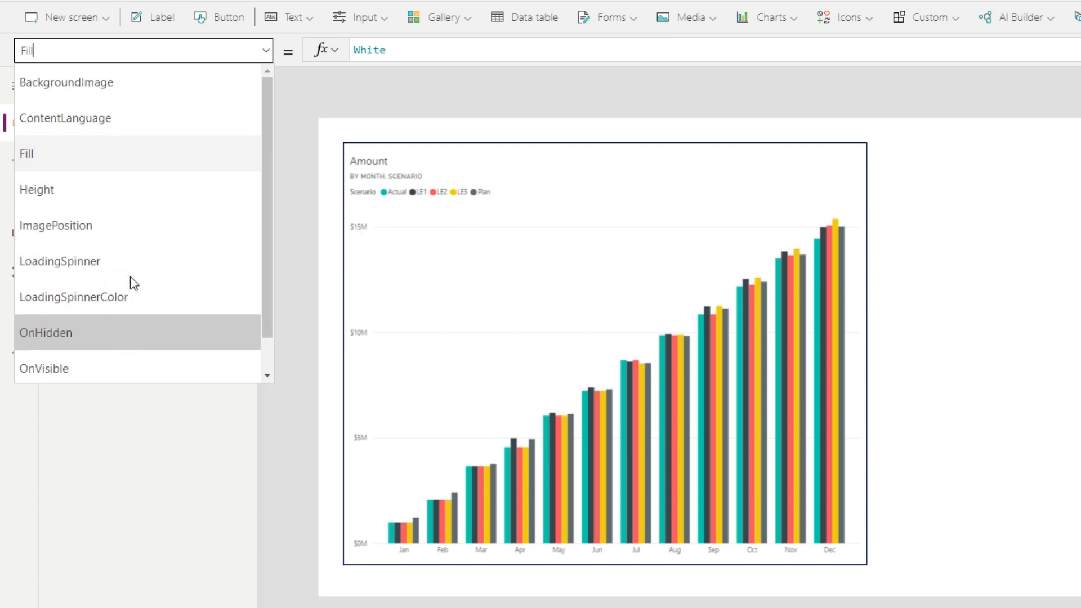
Change the filter value in the Power BI tile's TileUrl to 'BU' and collapse the formula editor.
{"action": "left_click", "coordinate": [443, 249]}
{"action": "left_click", "coordinate": [265, 52]}
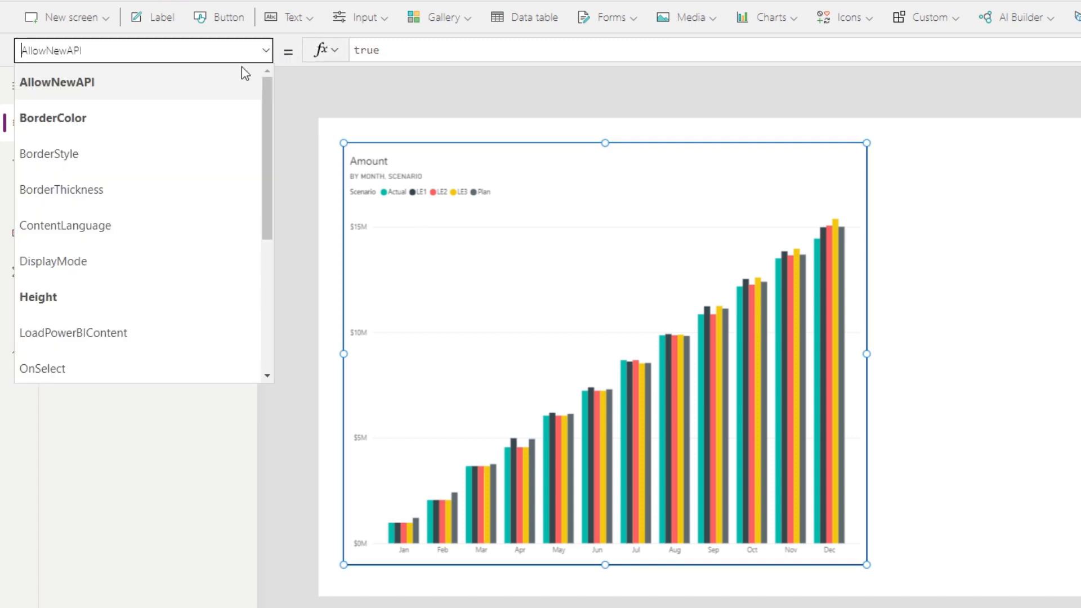
{"action": "scroll", "coordinate": [144, 188], "scroll_direction": "down", "scroll_amount": 5}
{"action": "left_click", "coordinate": [99, 214]}
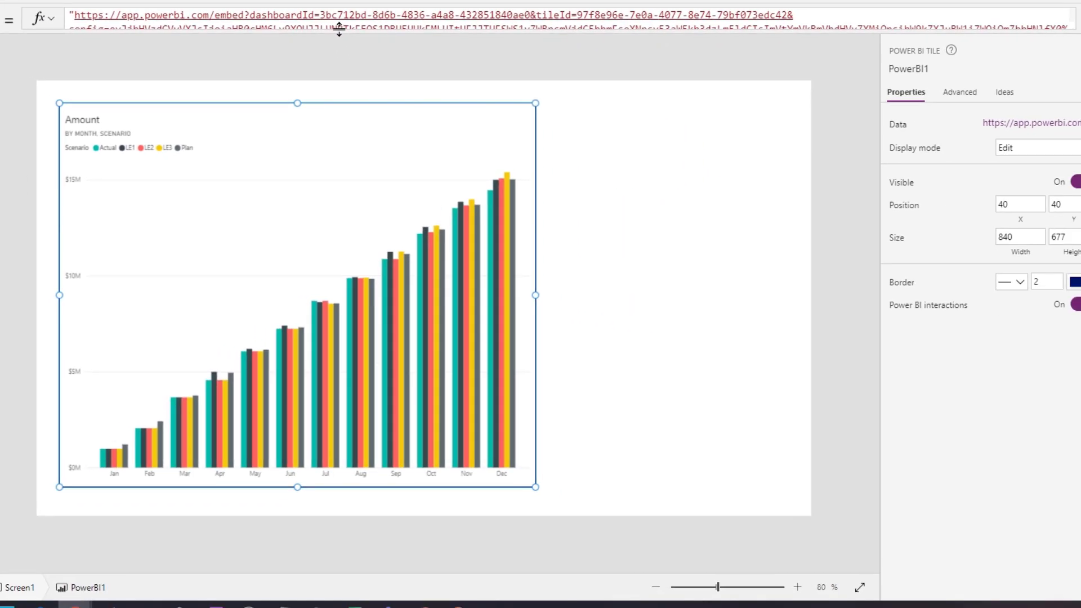
{"action": "left_click", "coordinate": [339, 28]}
{"action": "double_click", "coordinate": [417, 47]}
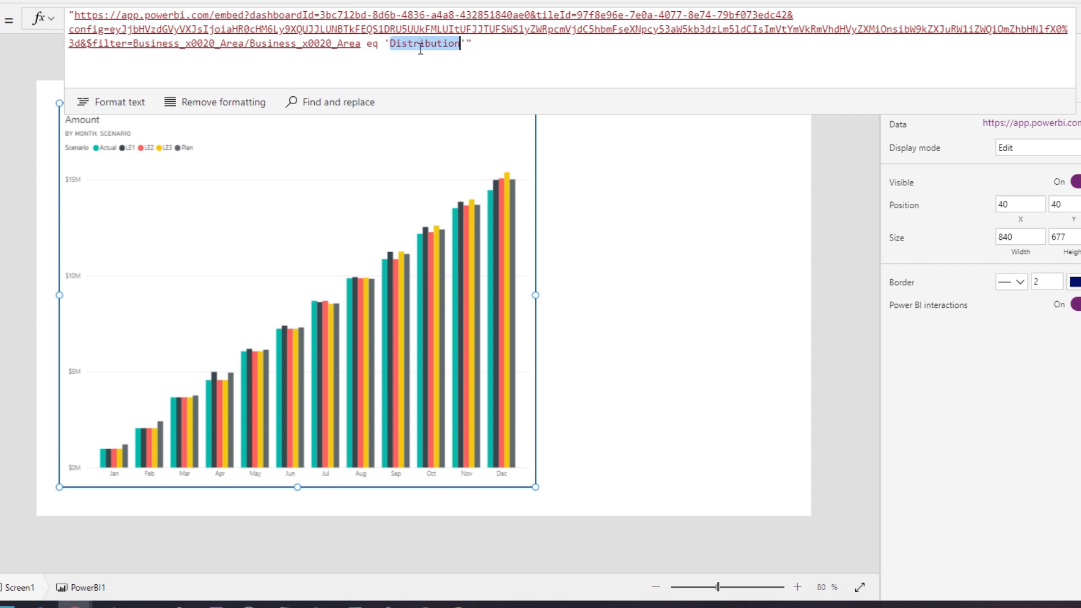
{"action": "type", "text": "BU"}
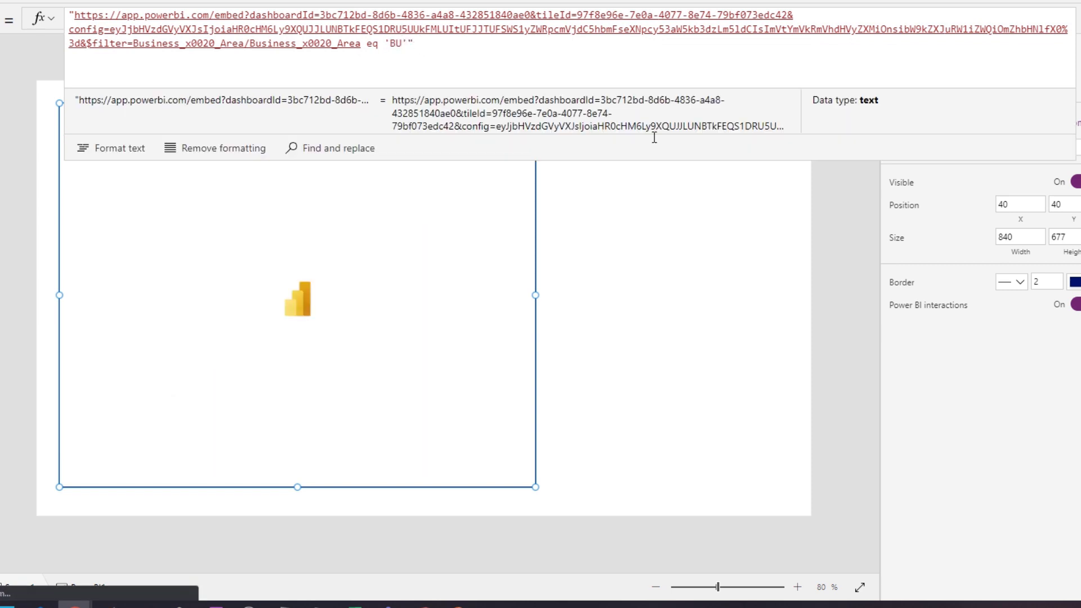
{"action": "left_click", "coordinate": [615, 174]}
{"action": "left_click_drag", "start_coordinate": [594, 111], "coordinate": [603, 9]}
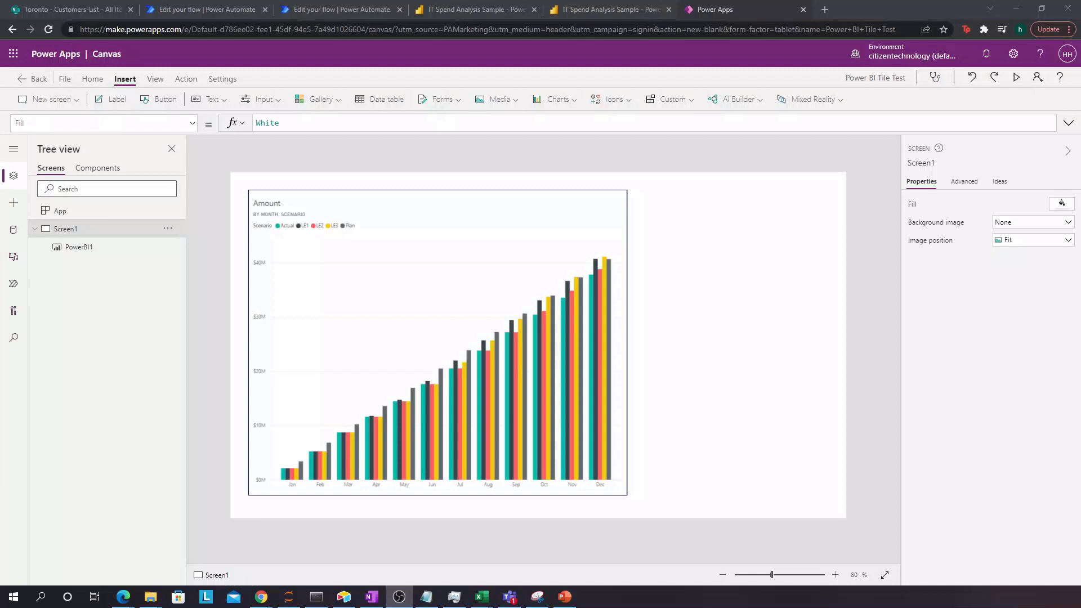
Insert a drop-down control on Screen1 and place it beside the chart tile at about X 944, Y 64.
{"action": "left_click", "coordinate": [379, 286]}
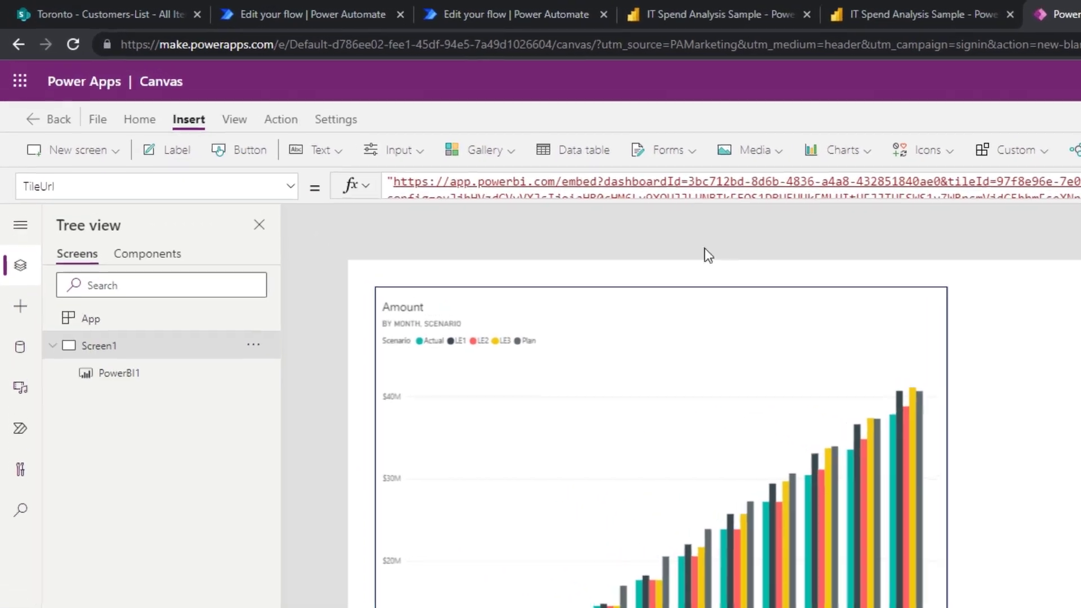
{"action": "left_click", "coordinate": [472, 175]}
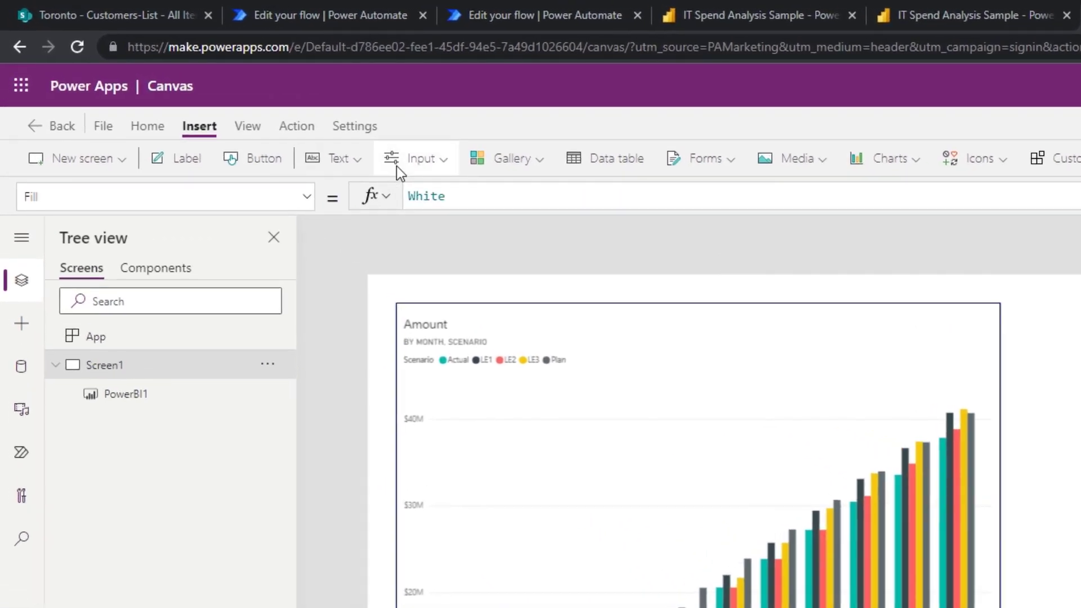
{"action": "left_click", "coordinate": [396, 167]}
{"action": "key", "text": "Escape"}
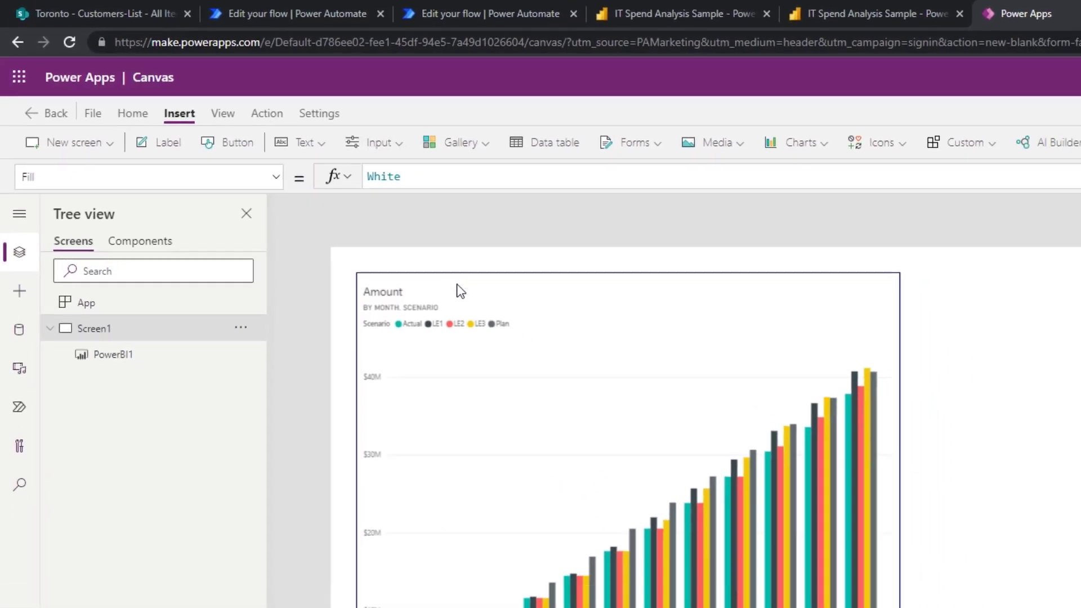
{"action": "left_click_drag", "start_coordinate": [483, 308], "coordinate": [1034, 308]}
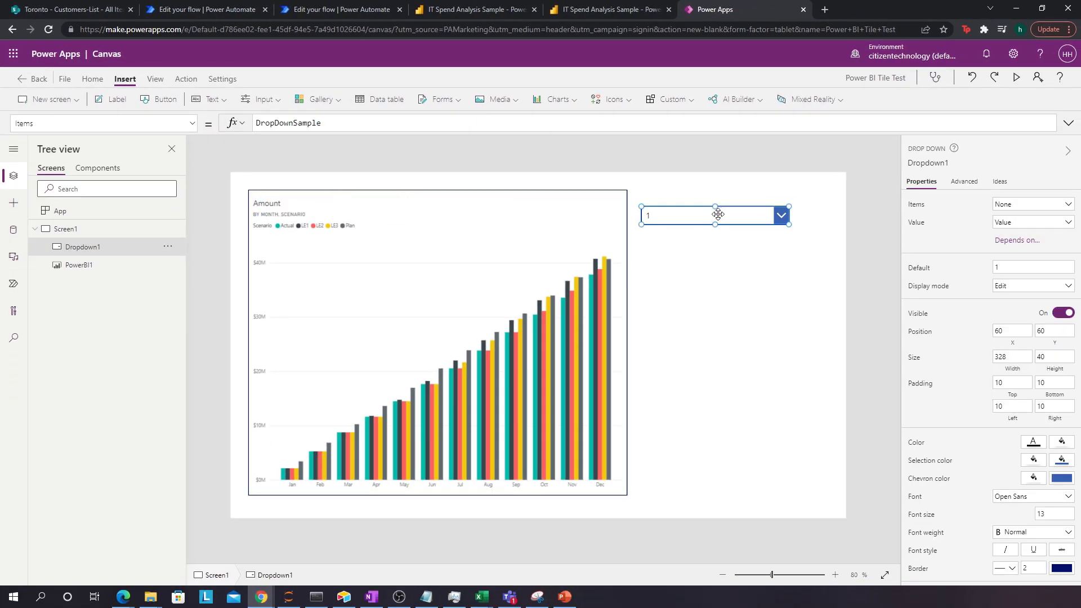
{"action": "left_click_drag", "start_coordinate": [717, 214], "coordinate": [729, 210]}
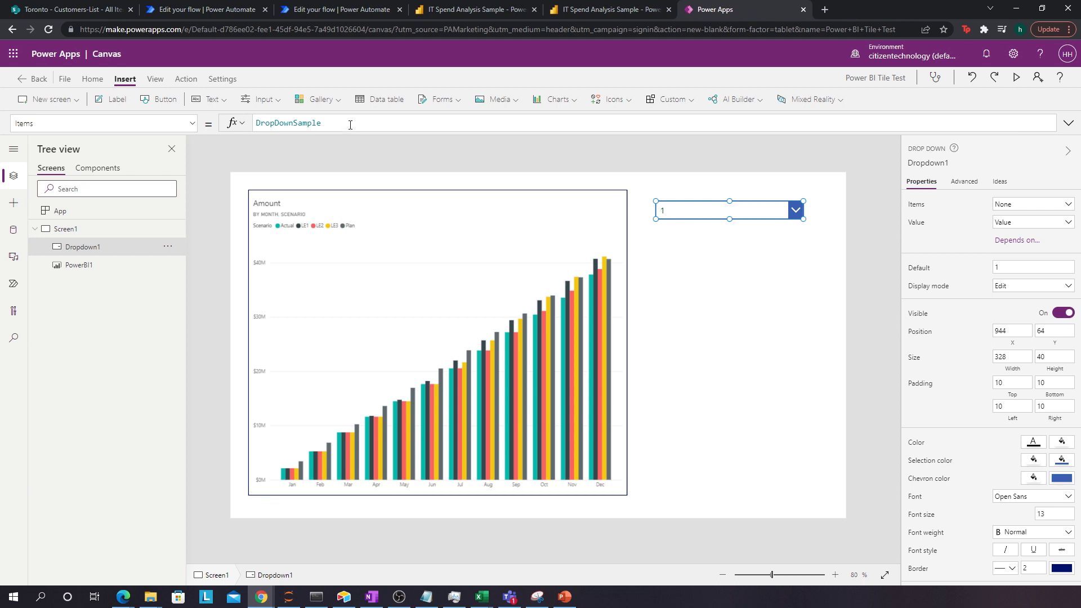
Set the drop-down's Items to ["BU", "Distribution", "Infrastructure"], checking the Business Area names in the Power BI report's filter.
{"action": "double_click", "coordinate": [317, 126]}
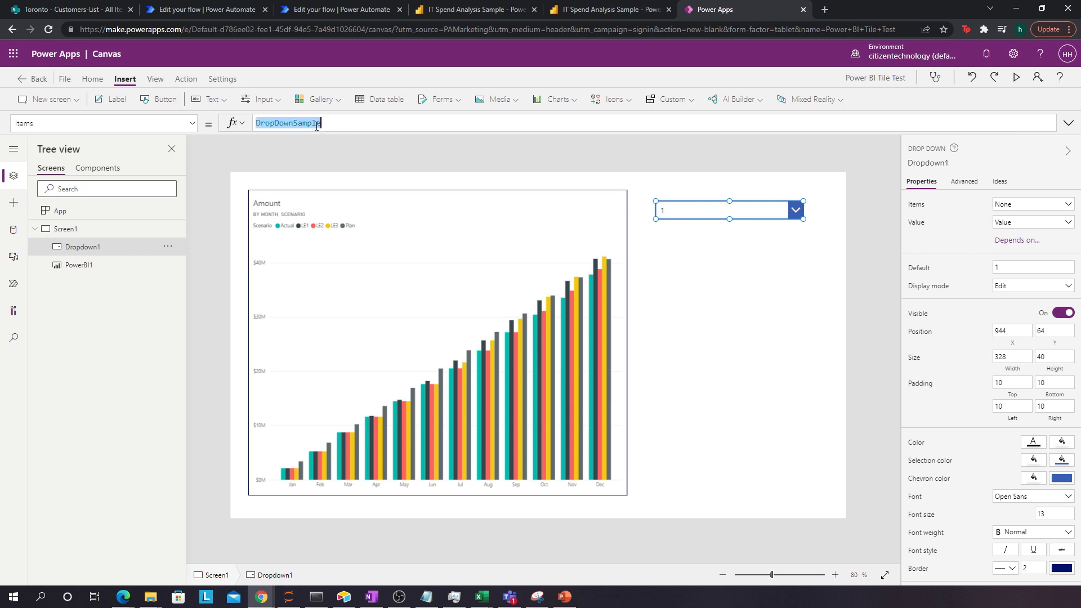
{"action": "type", "text": "["}
{"action": "left_click", "coordinate": [607, 5]}
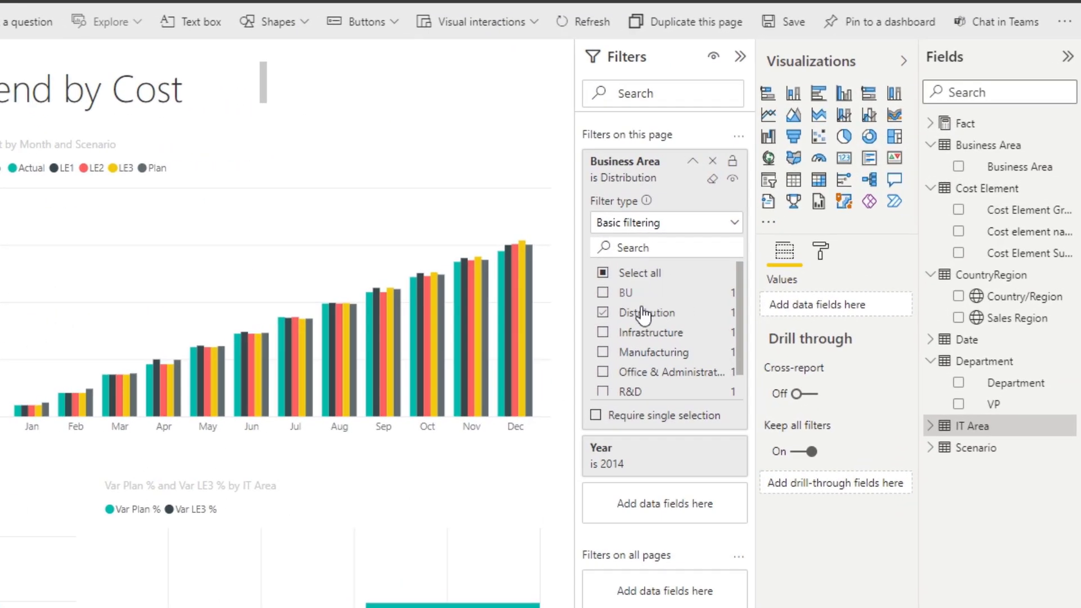
{"action": "left_click", "coordinate": [646, 311]}
{"action": "left_click", "coordinate": [685, 10]}
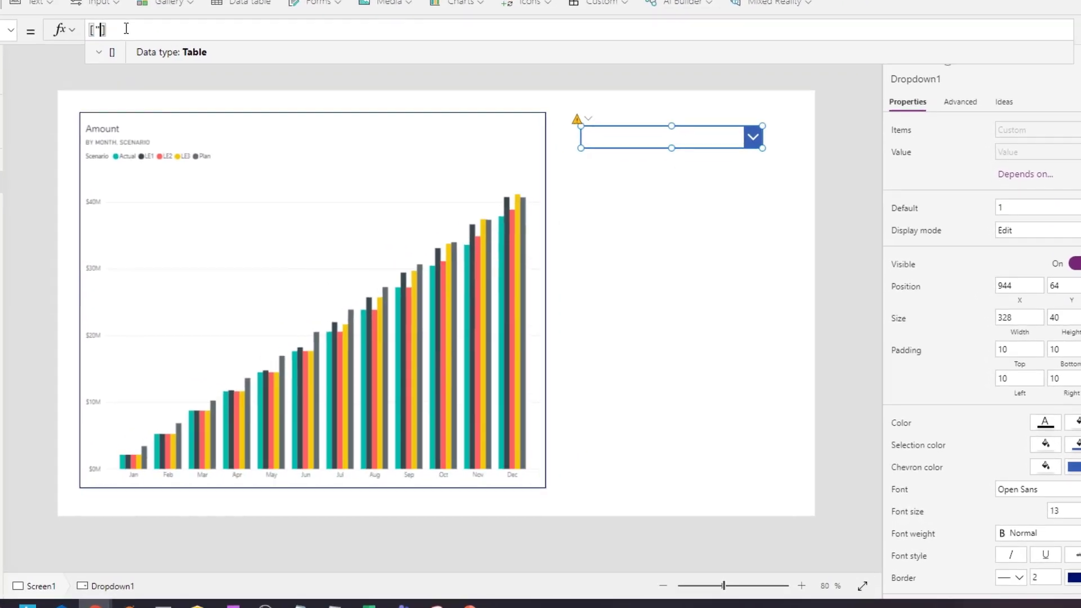
{"action": "type", "text": "\"BU\""}
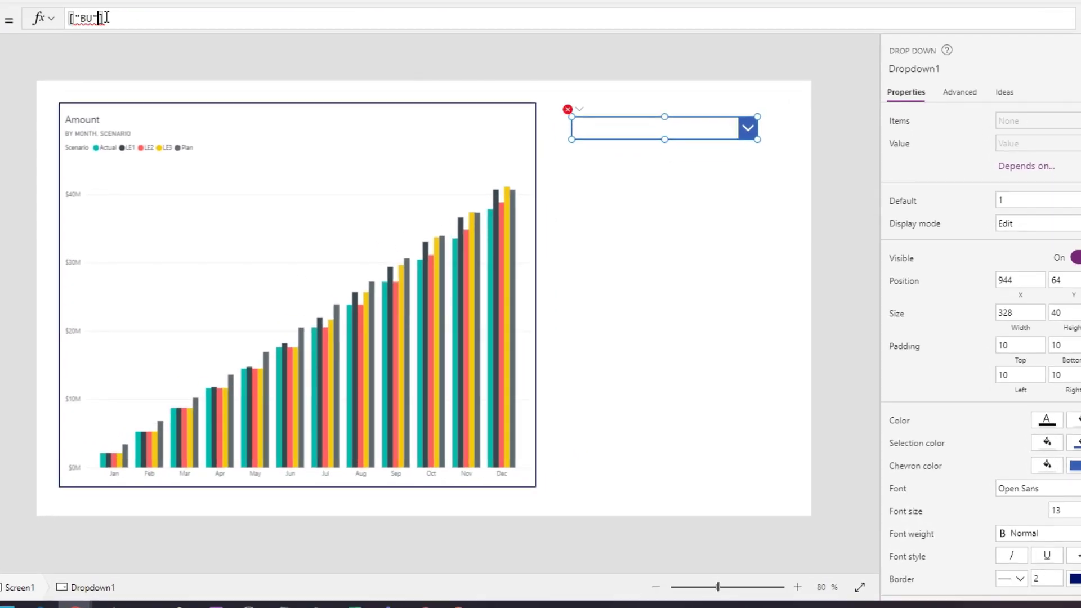
{"action": "type", "text": ",\"Distribution\", "}
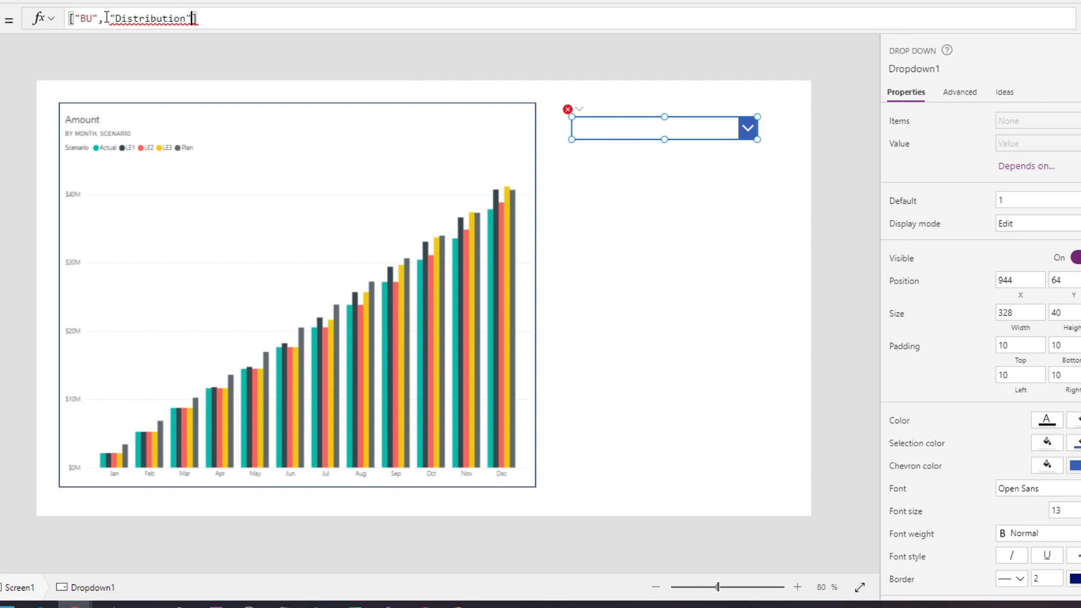
{"action": "type", "text": "\"Infrastruct"}
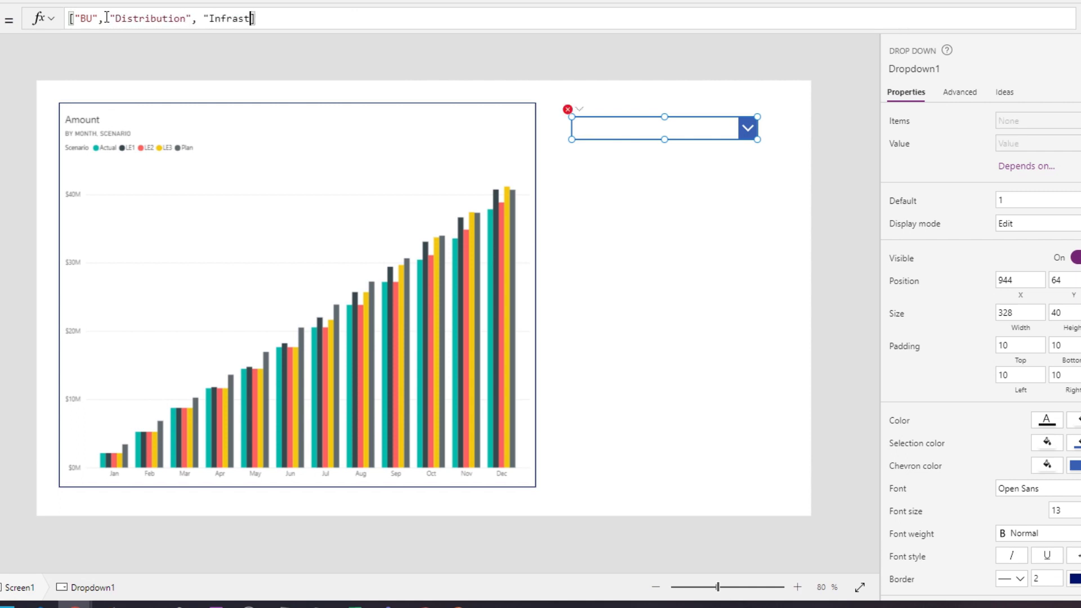
{"action": "type", "text": "ure\""}
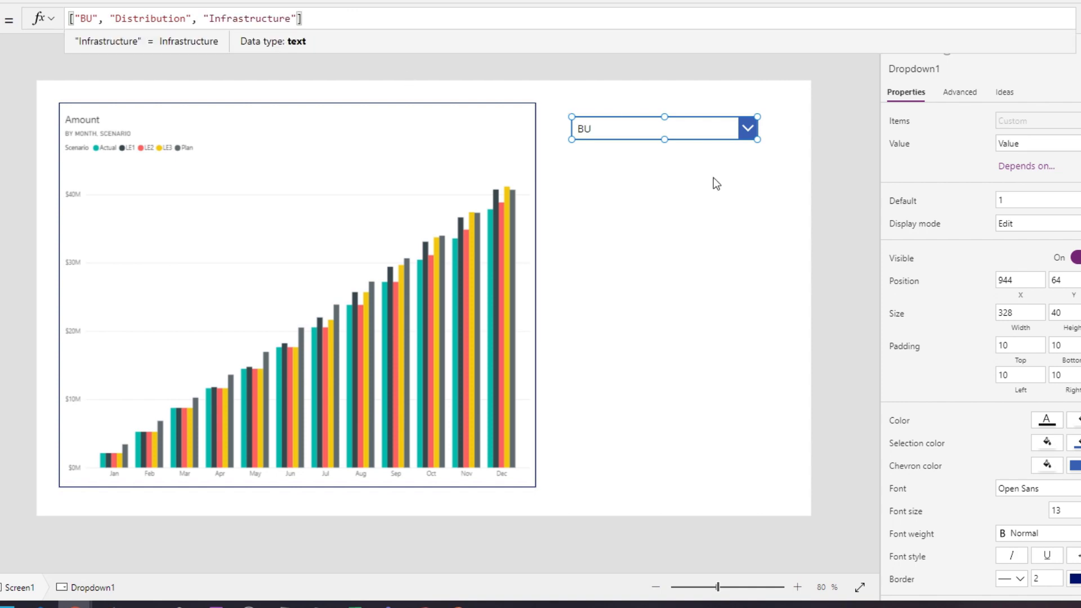
{"action": "left_click", "coordinate": [762, 193]}
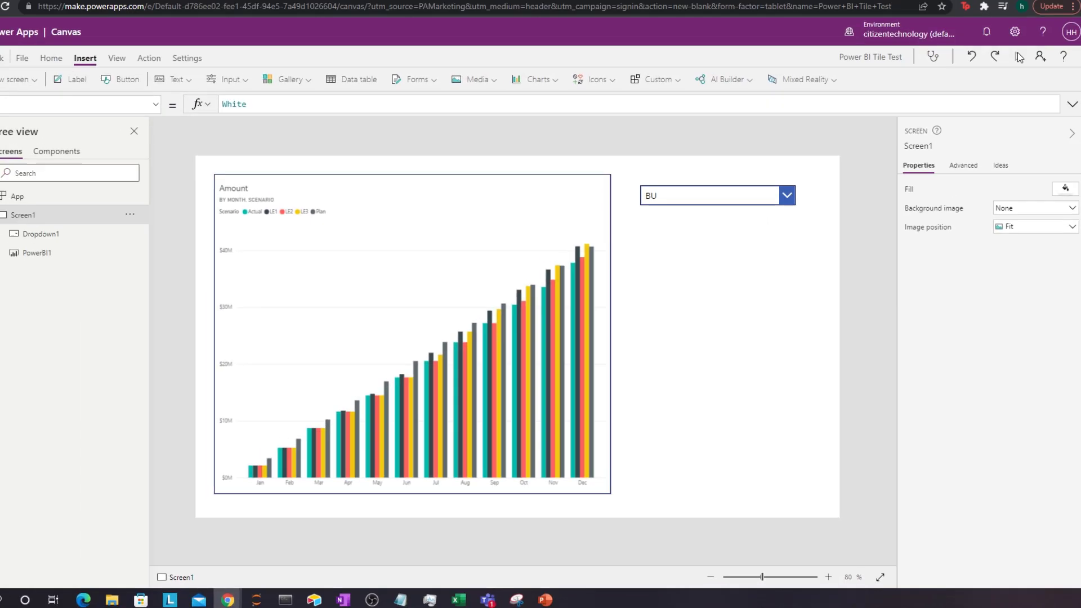
Preview the app to check the drop-down beside the chart, and return to editing.
{"action": "left_click", "coordinate": [1019, 57]}
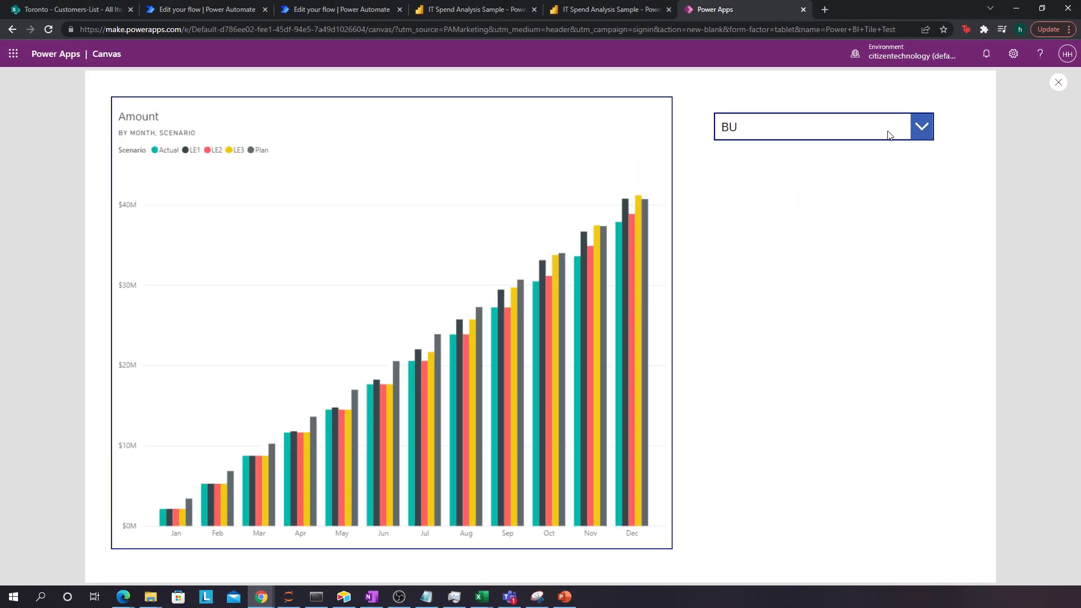
{"action": "left_click", "coordinate": [876, 109]}
{"action": "left_click", "coordinate": [861, 258]}
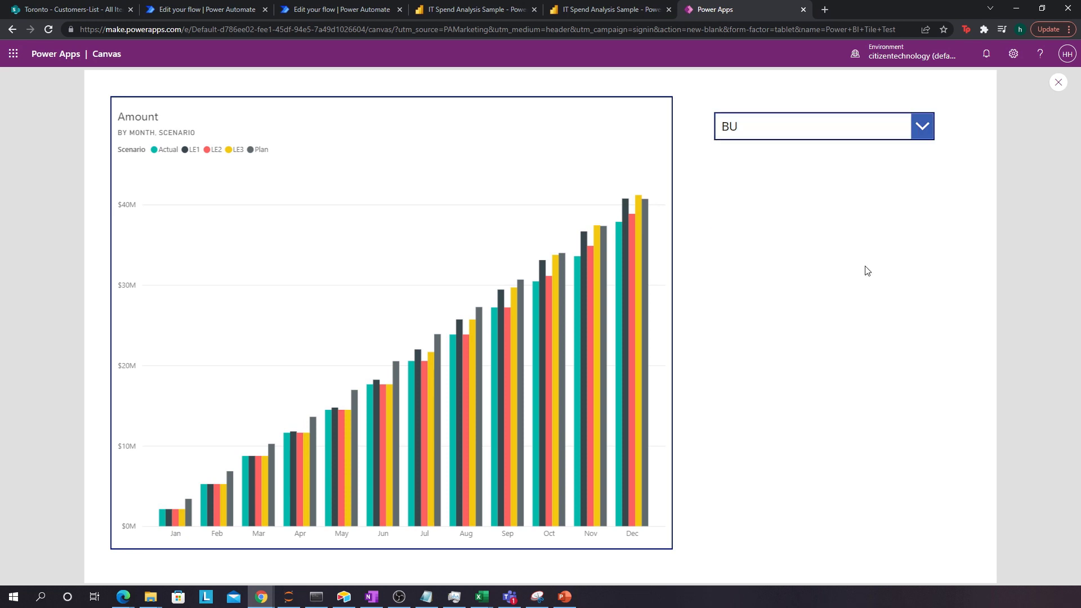
{"action": "left_click", "coordinate": [1058, 83]}
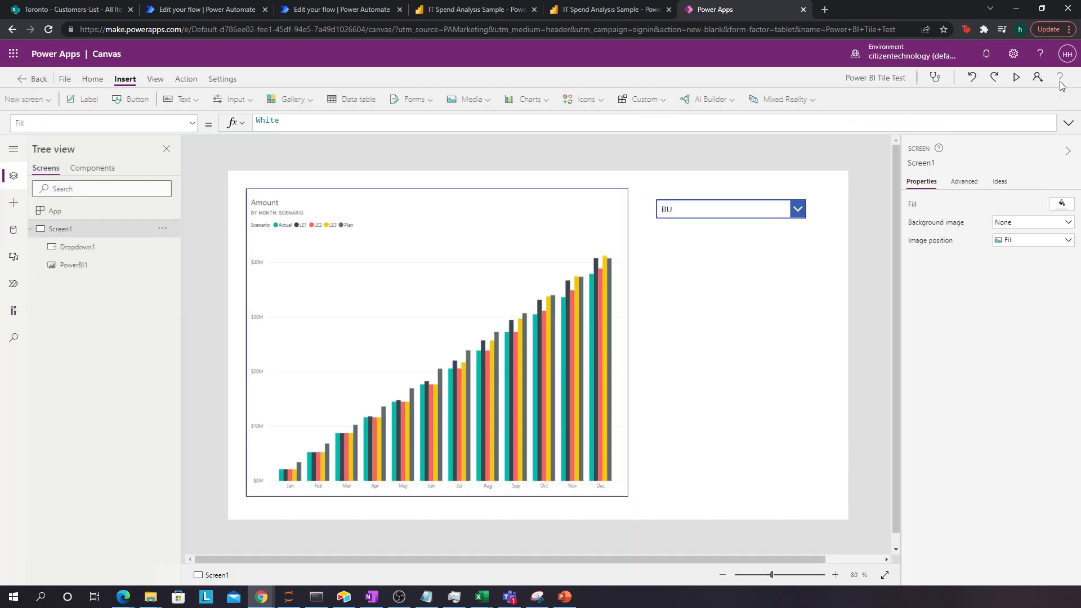
Replace the fixed BU value in the Power BI tile's TileUrl filter with a "&&" concatenation between the single quotes.
{"action": "left_click", "coordinate": [622, 218]}
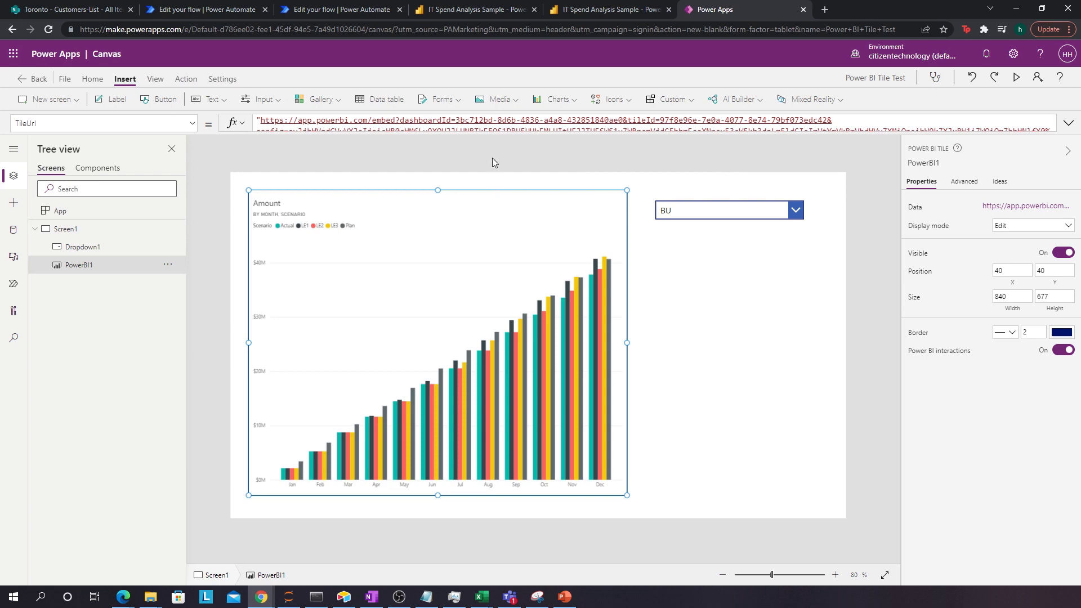
{"action": "left_click", "coordinate": [481, 129]}
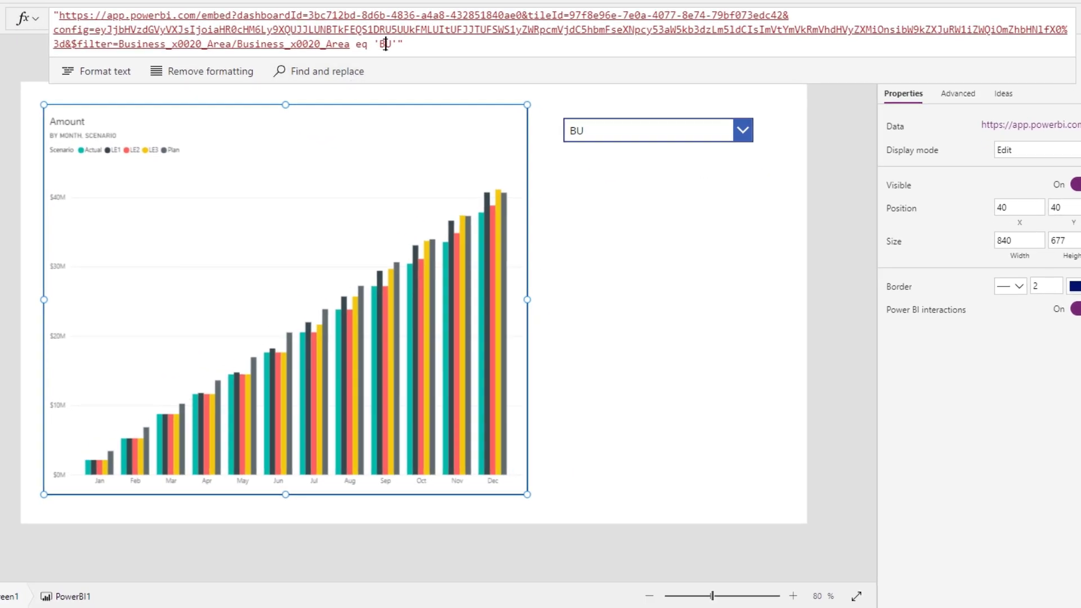
{"action": "double_click", "coordinate": [386, 44]}
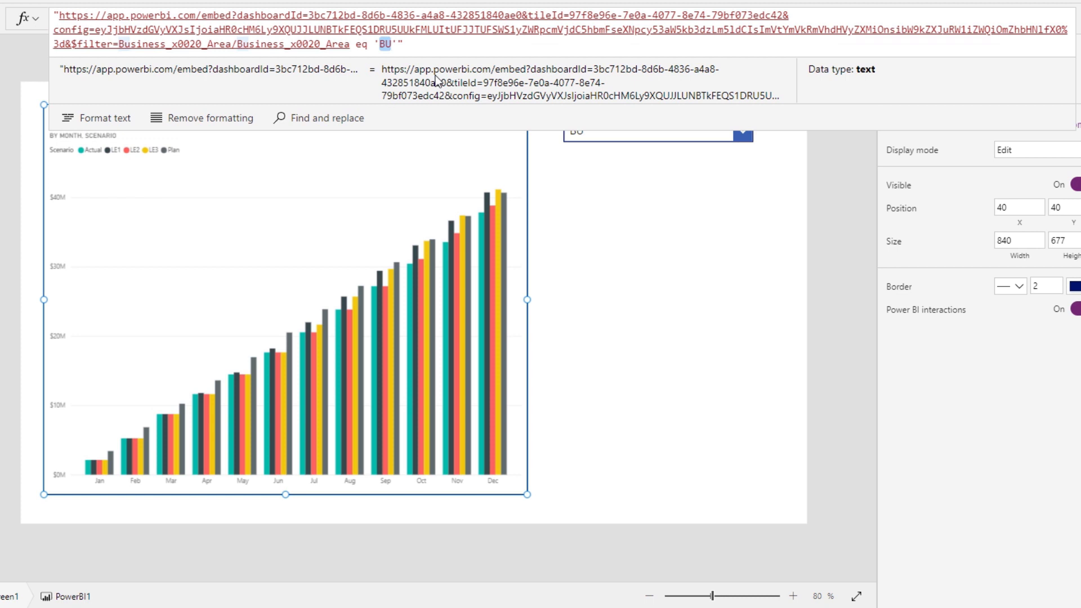
{"action": "key", "text": "BackSpace"}
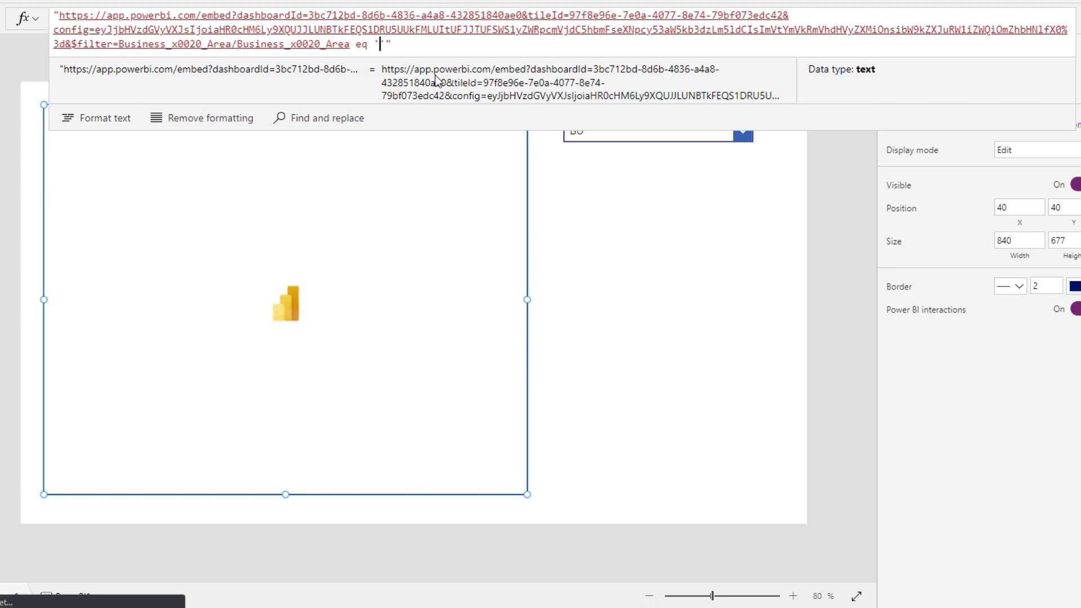
{"action": "type", "text": "\"\""}
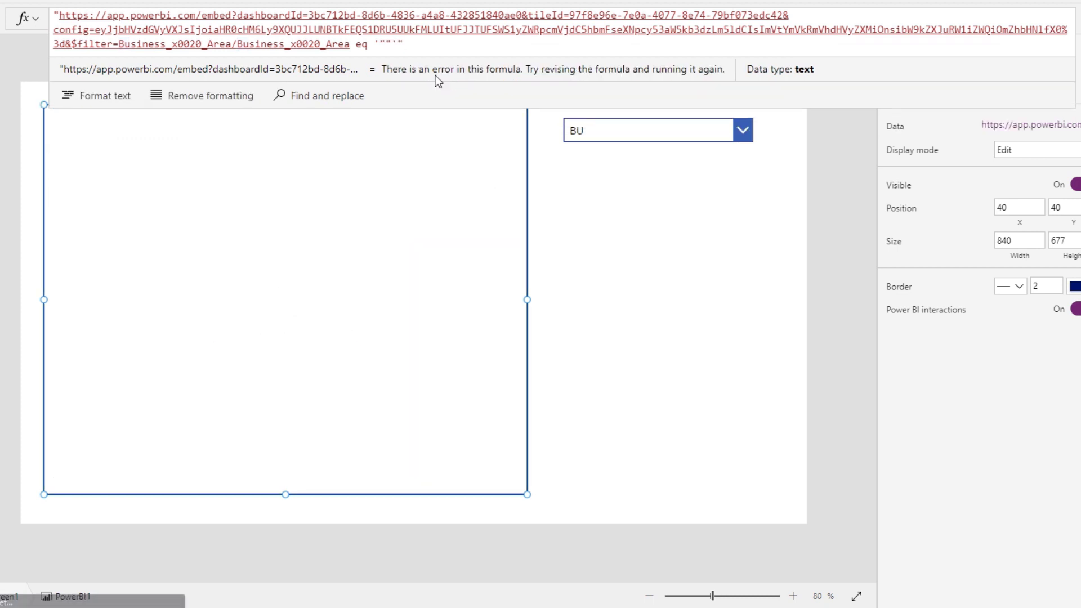
{"action": "type", "text": "&&"}
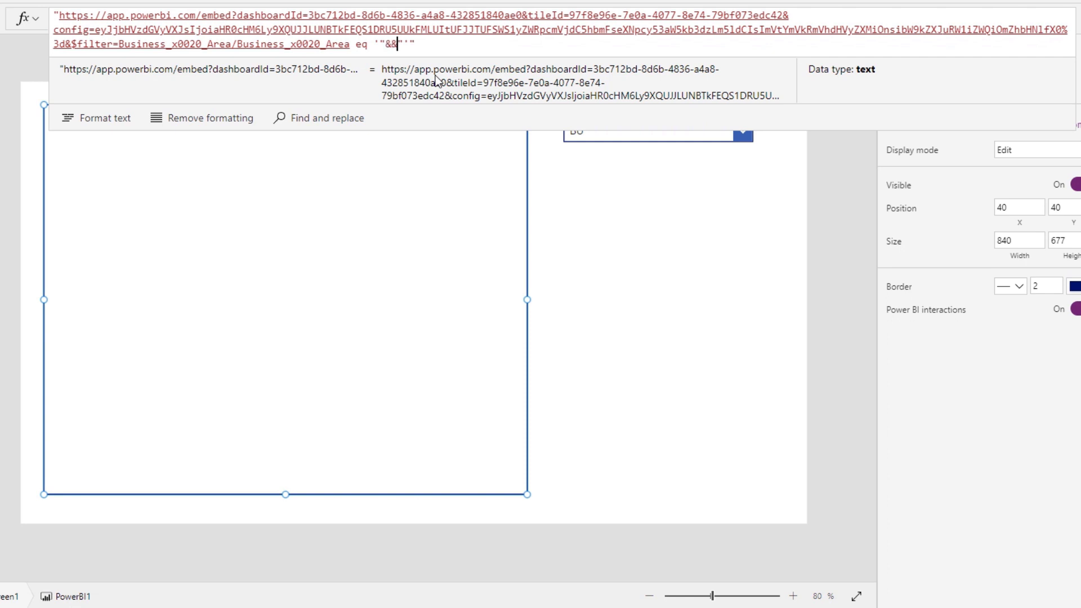
{"action": "key", "text": "Left"}
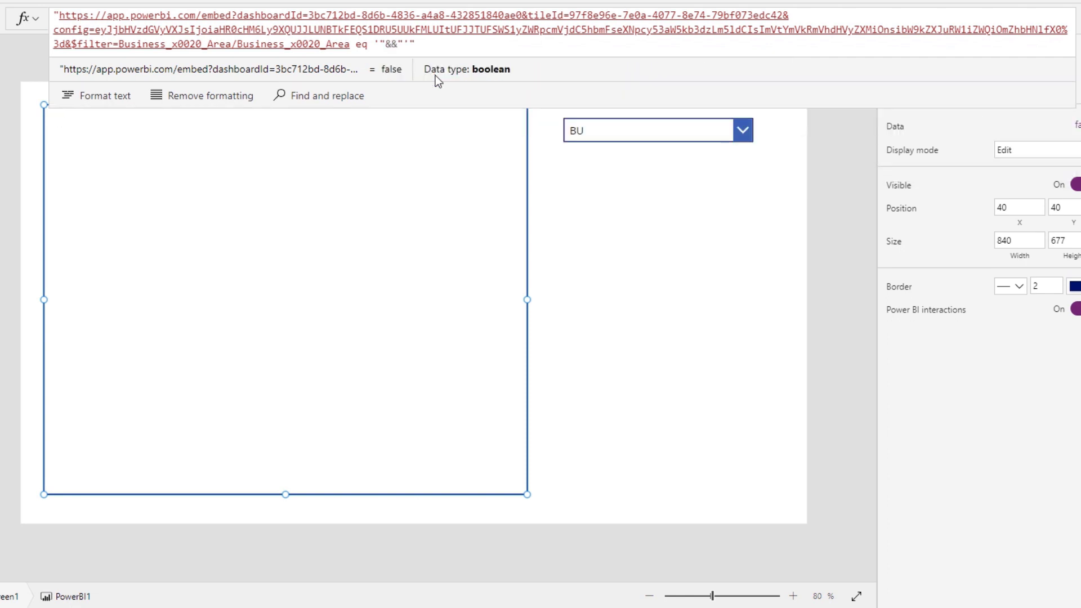
Insert Dropdown1.SelectedText.Value between the two ampersands of the TileUrl filter and leave the formula editor.
{"action": "type", "text": "Drop"}
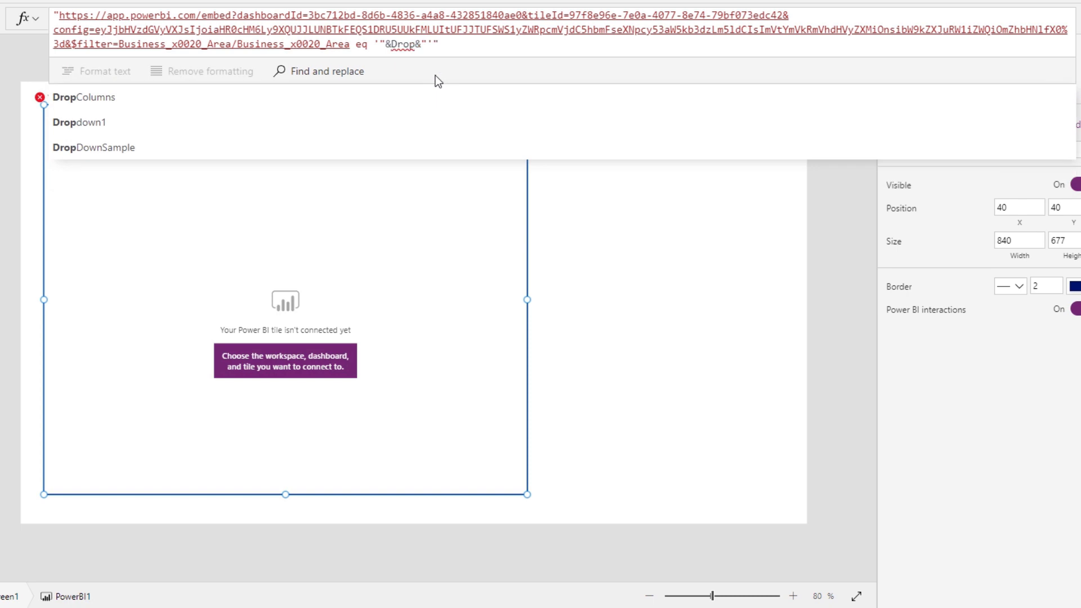
{"action": "key", "text": "Down"}
{"action": "key", "text": "Tab"}
{"action": "type", "text": "."}
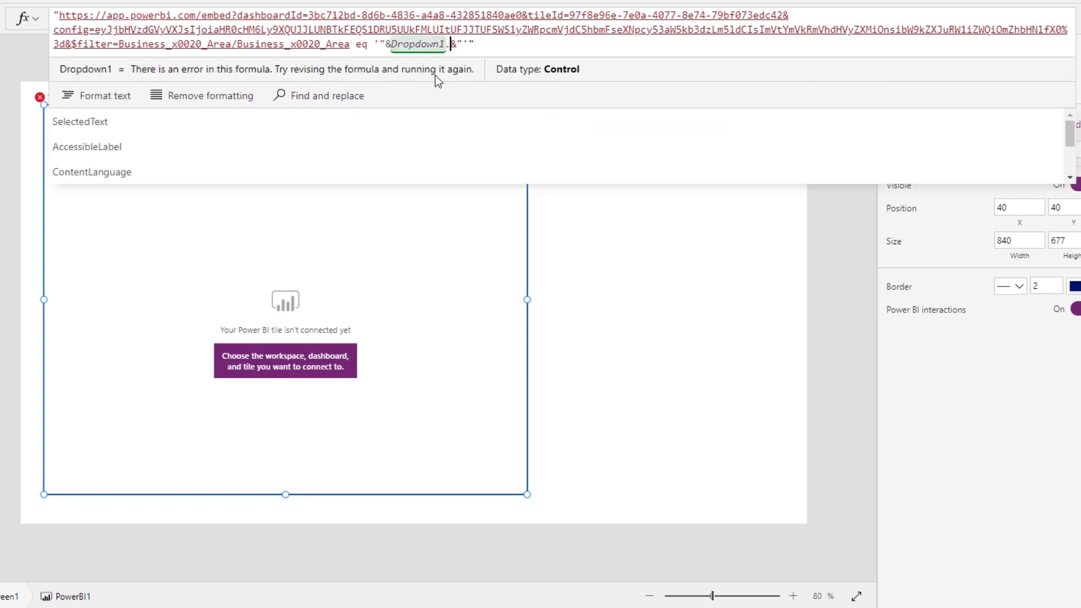
{"action": "key", "text": "Tab"}
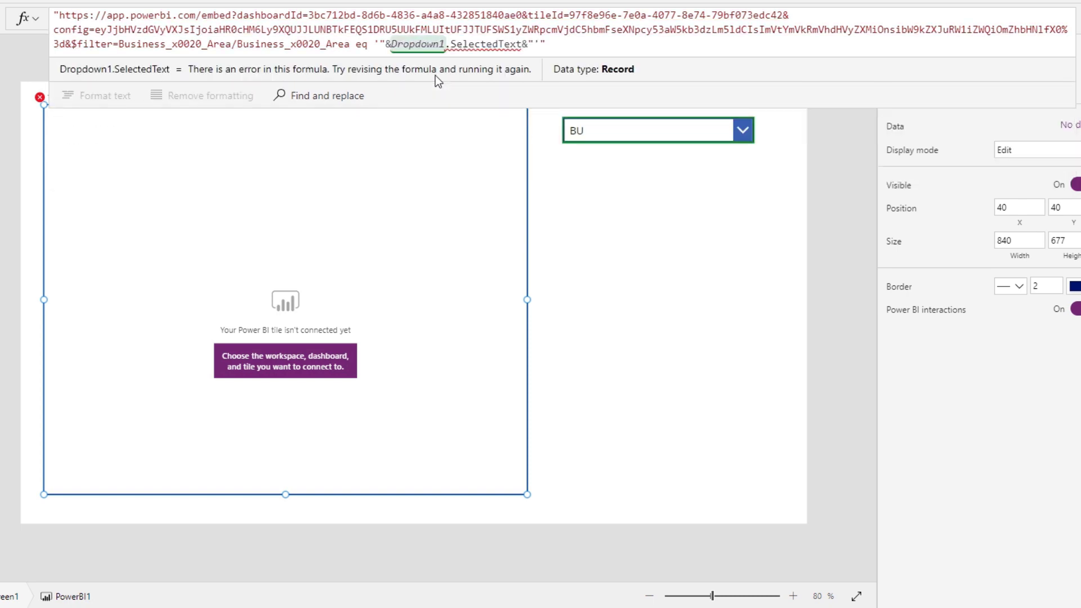
{"action": "type", "text": "."}
{"action": "key", "text": "Tab"}
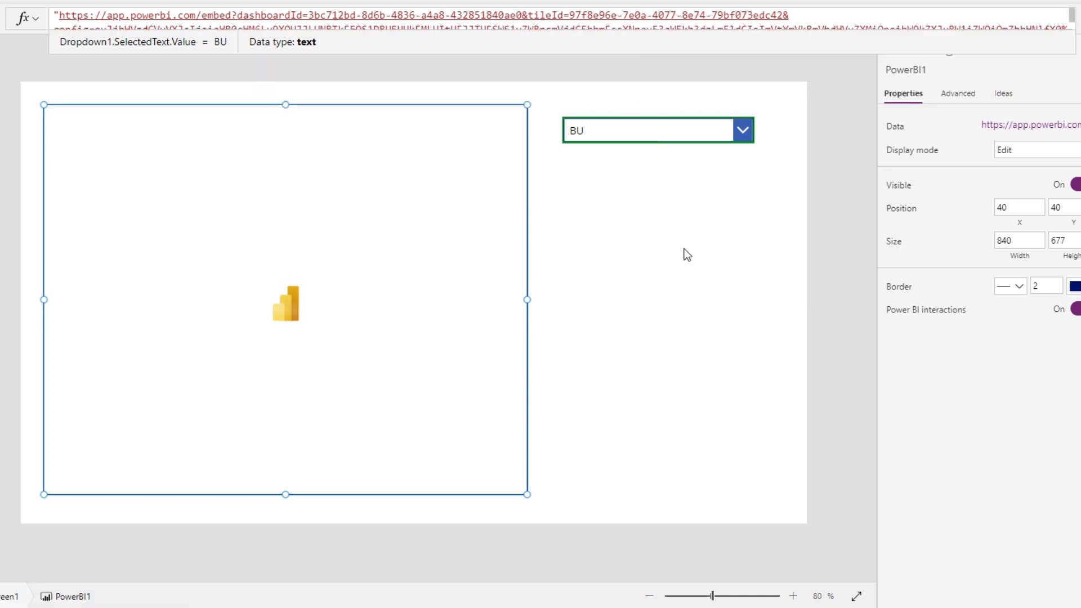
{"action": "left_click", "coordinate": [687, 250]}
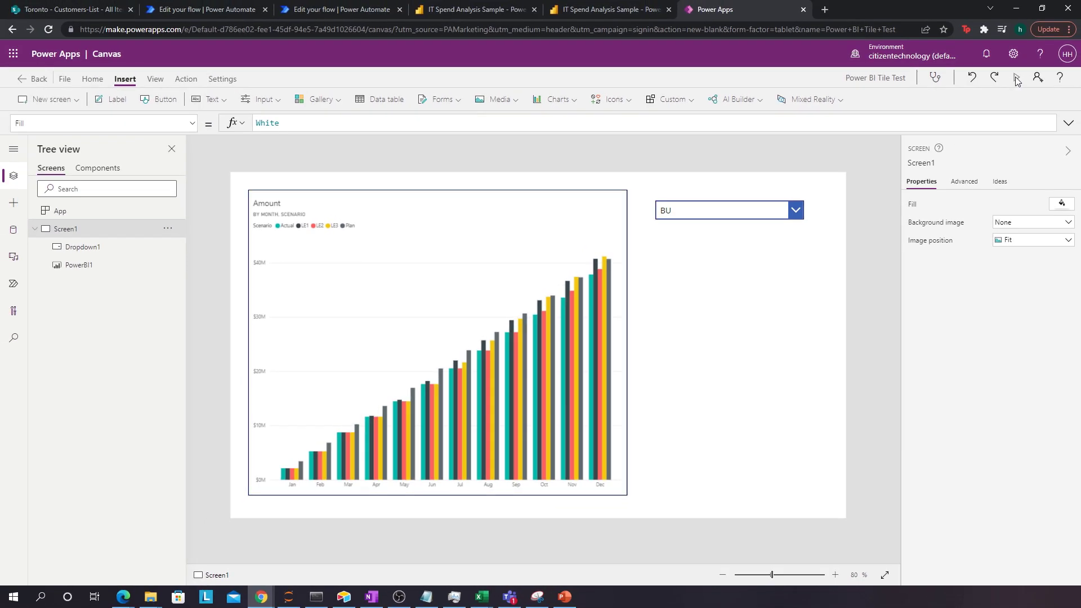
Preview the app and choose Infrastructure in the drop-down to test the chart's filtering.
{"action": "left_click", "coordinate": [1016, 79]}
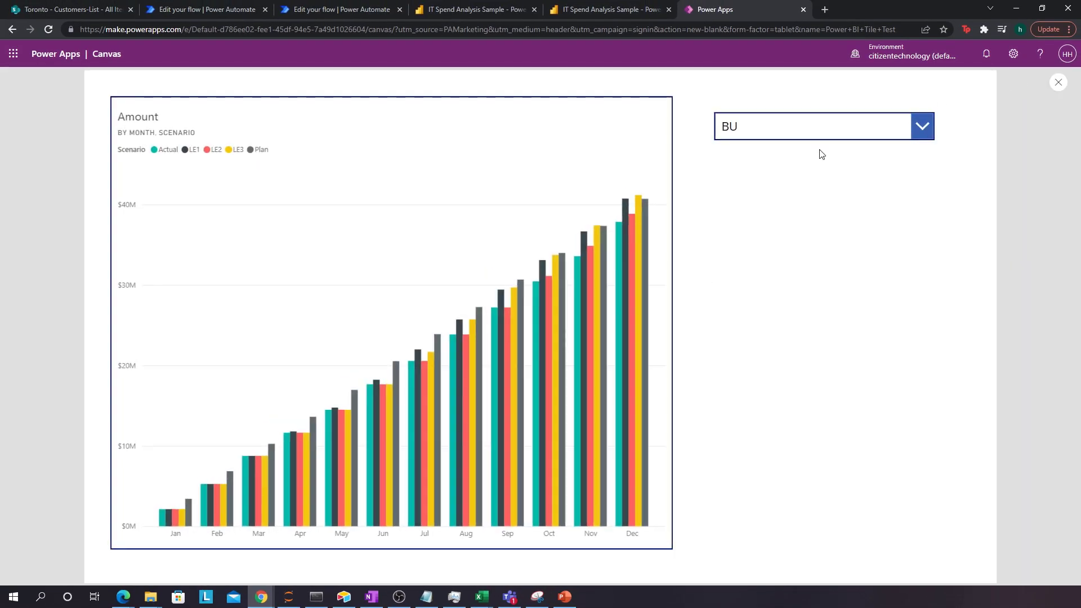
{"action": "left_click", "coordinate": [894, 128]}
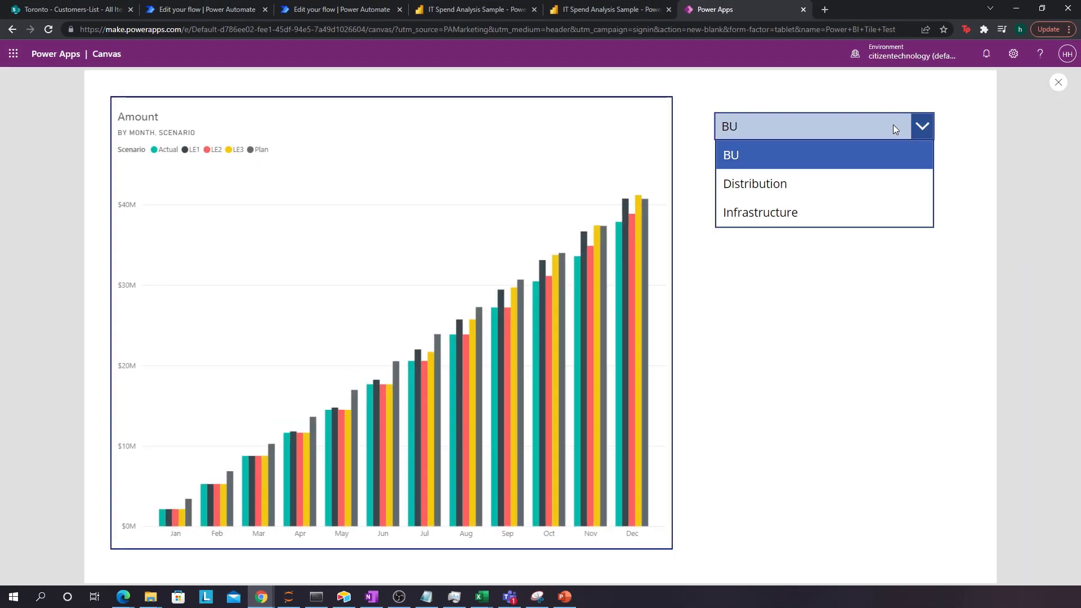
{"action": "left_click", "coordinate": [780, 212]}
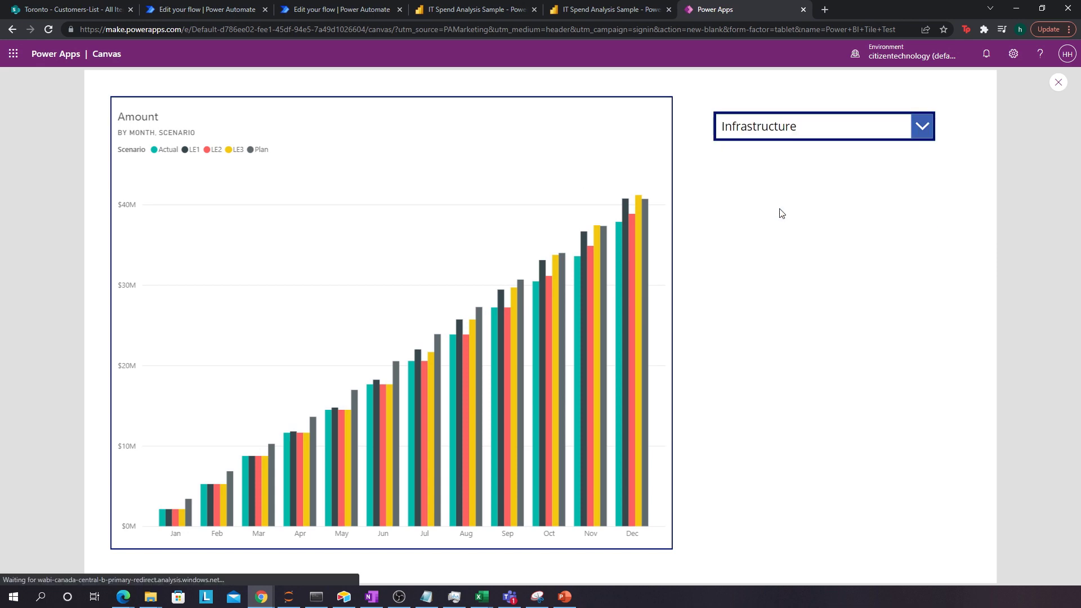
Switch the Power BI report's Business Area filter from Distribution to Infrastructure and compare its Amount chart with the app preview.
{"action": "left_click", "coordinate": [594, 2]}
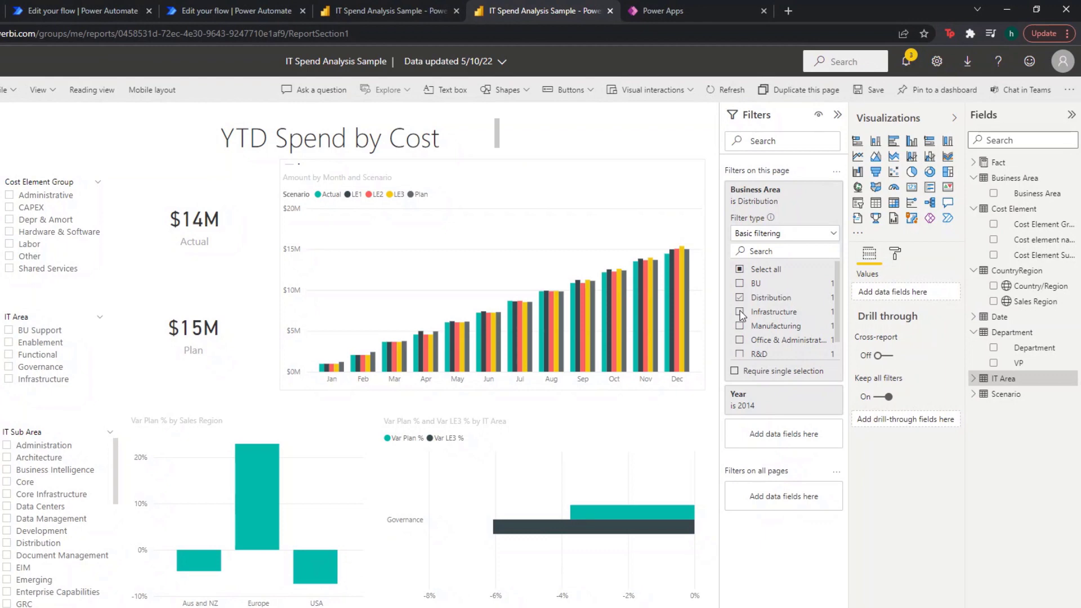
{"action": "left_click", "coordinate": [783, 261]}
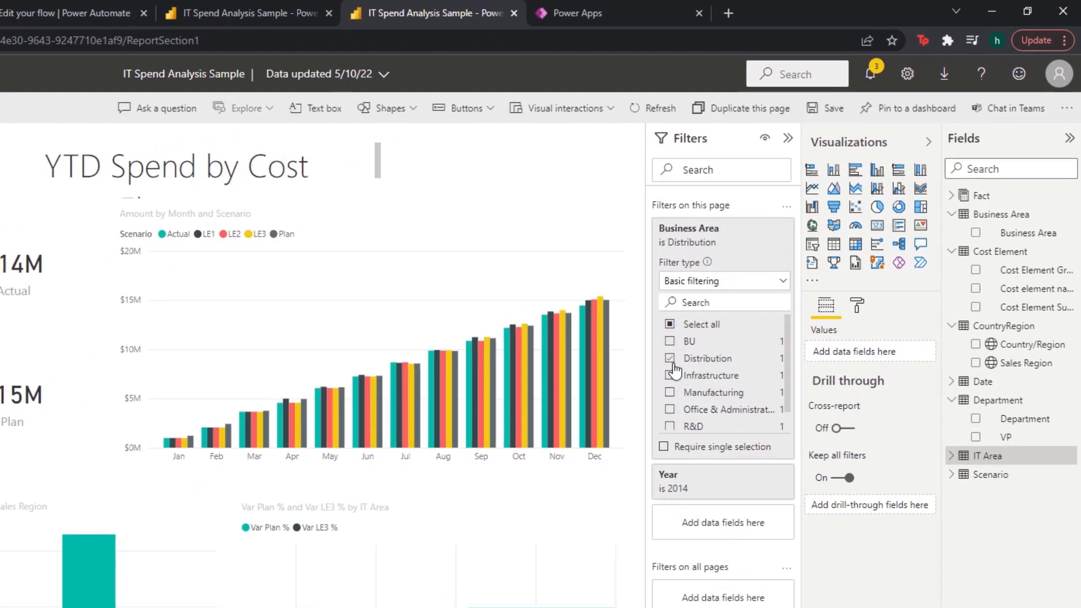
{"action": "left_click", "coordinate": [670, 362]}
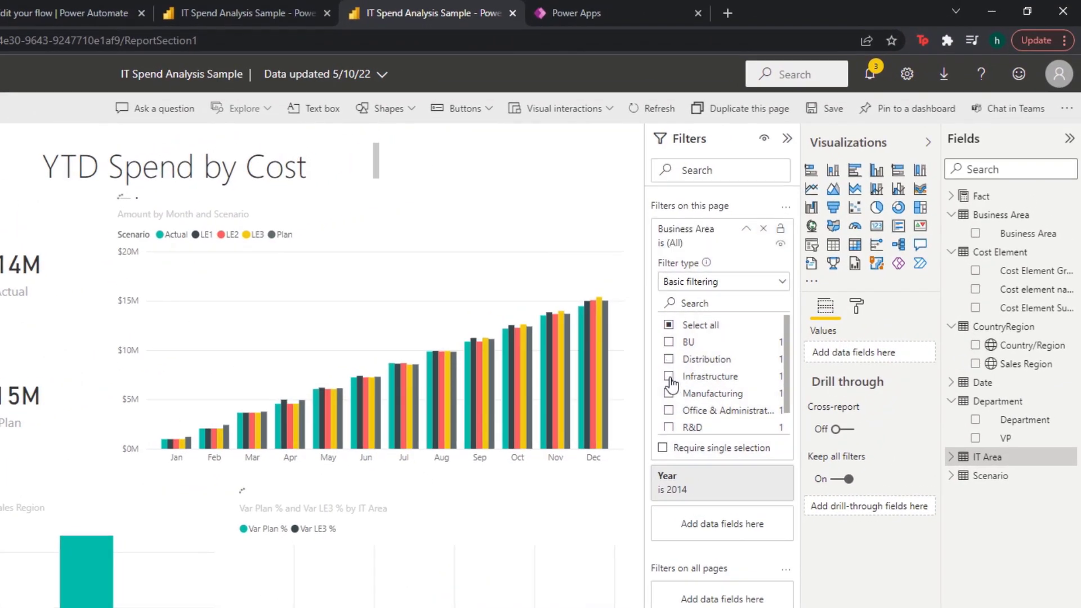
{"action": "left_click", "coordinate": [669, 377]}
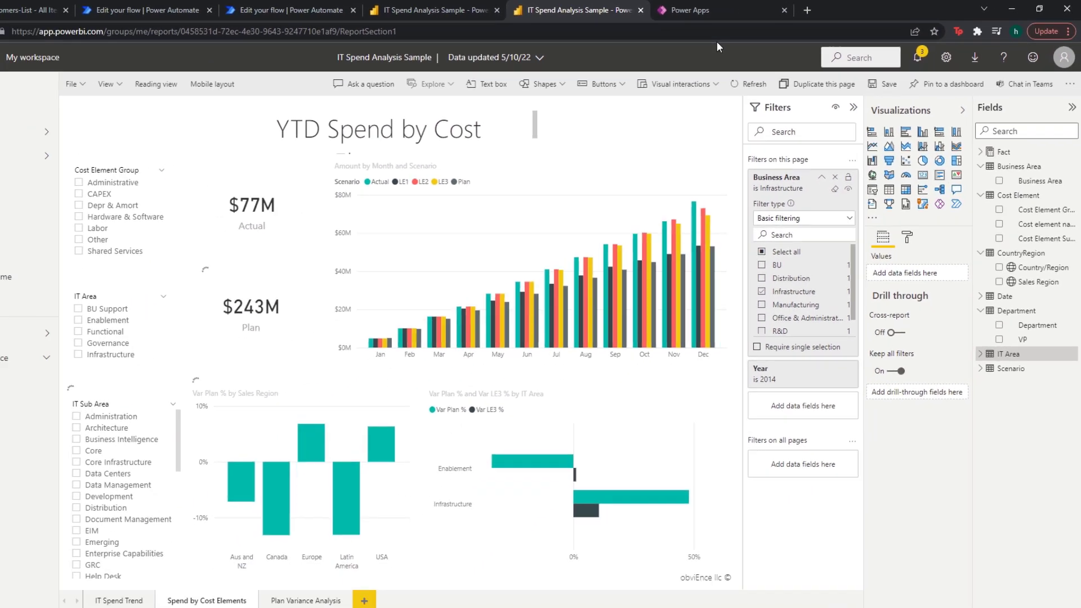
{"action": "left_click", "coordinate": [590, 12]}
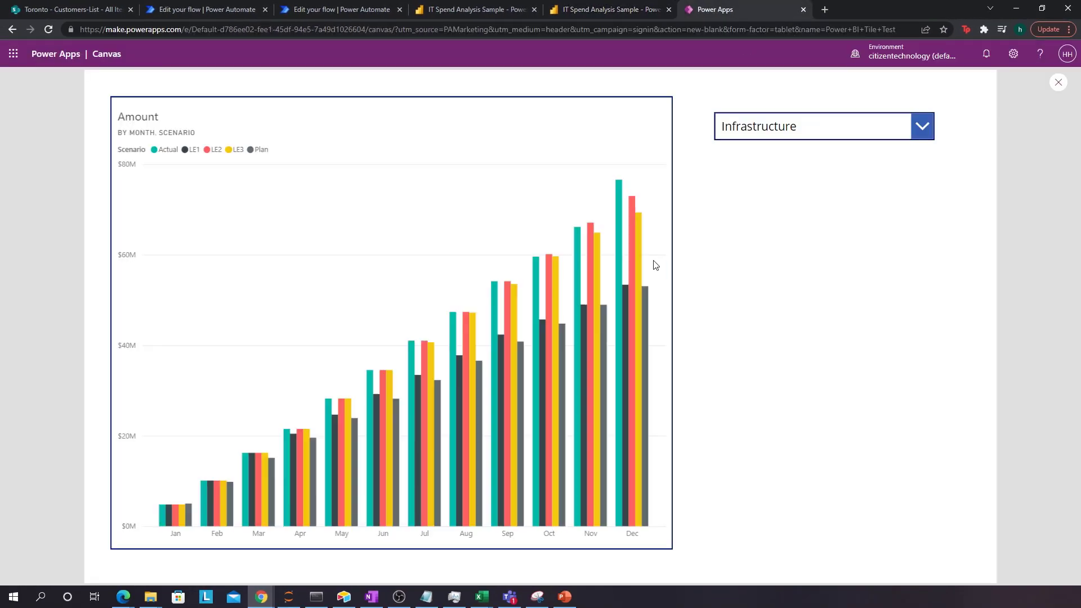
Set the Power BI report's Business Area filter to only Distribution and return to the app preview.
{"action": "left_click", "coordinate": [591, 9]}
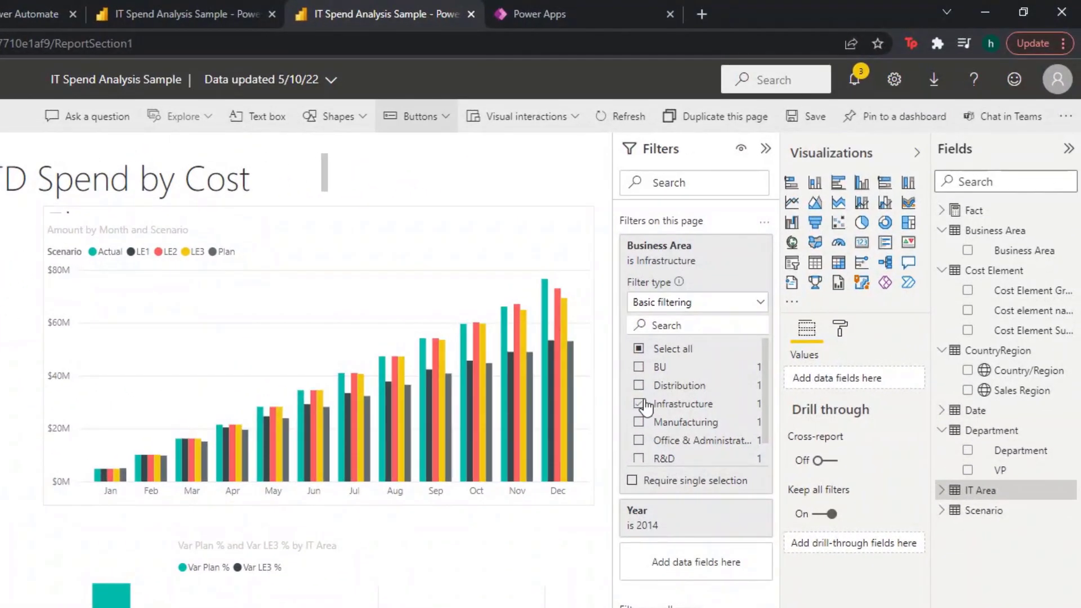
{"action": "left_click", "coordinate": [670, 374]}
{"action": "left_click", "coordinate": [639, 385]}
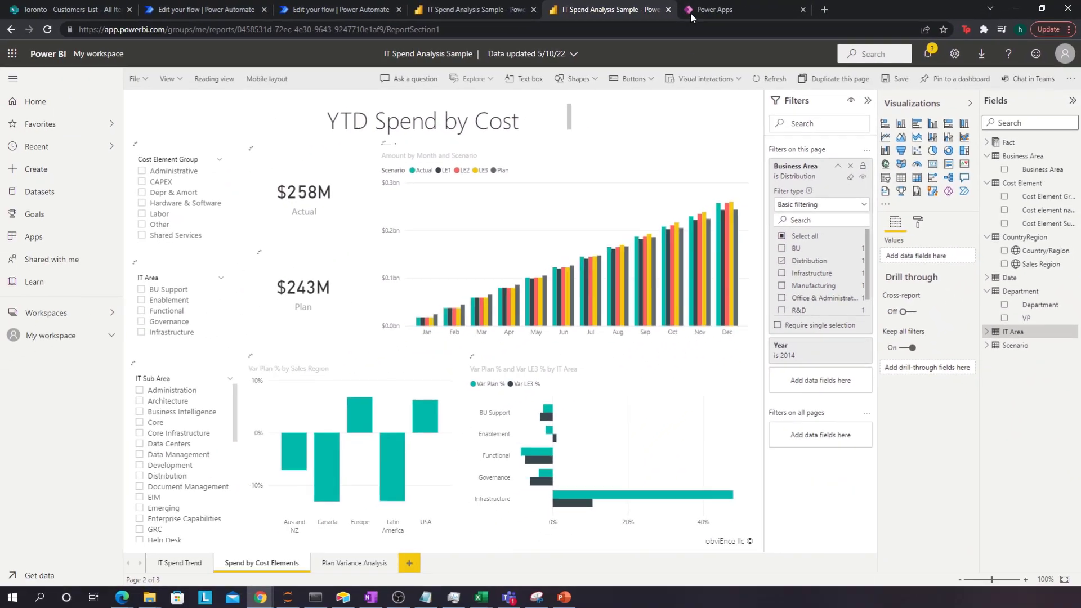
{"action": "left_click", "coordinate": [529, 15]}
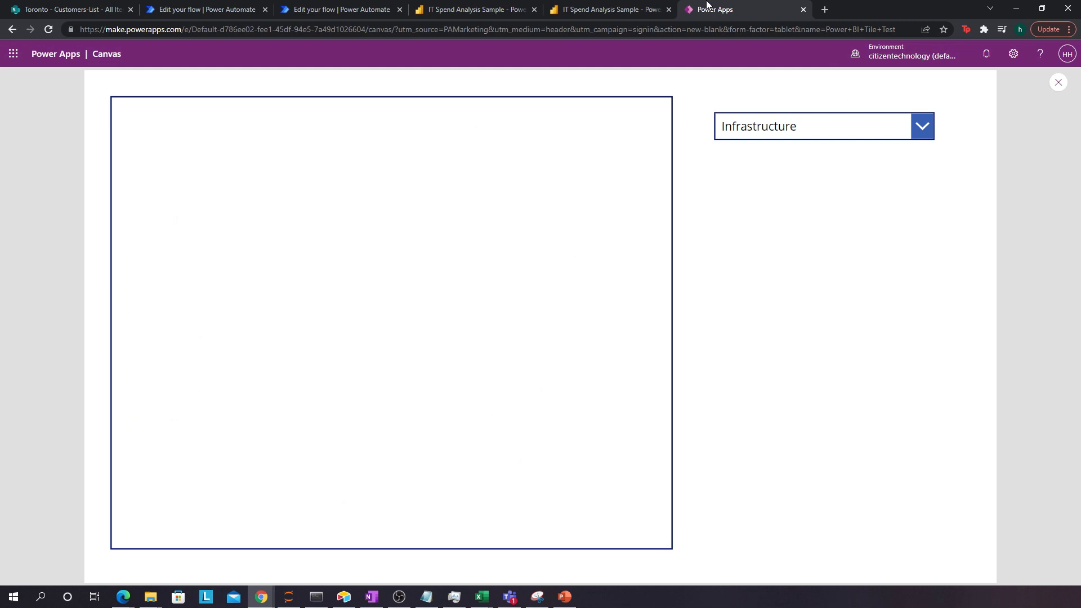
Choose Distribution in the previewed app's drop-down, and after closing the preview compare the chart with the Power BI report.
{"action": "left_click", "coordinate": [777, 128]}
{"action": "left_click", "coordinate": [780, 181]}
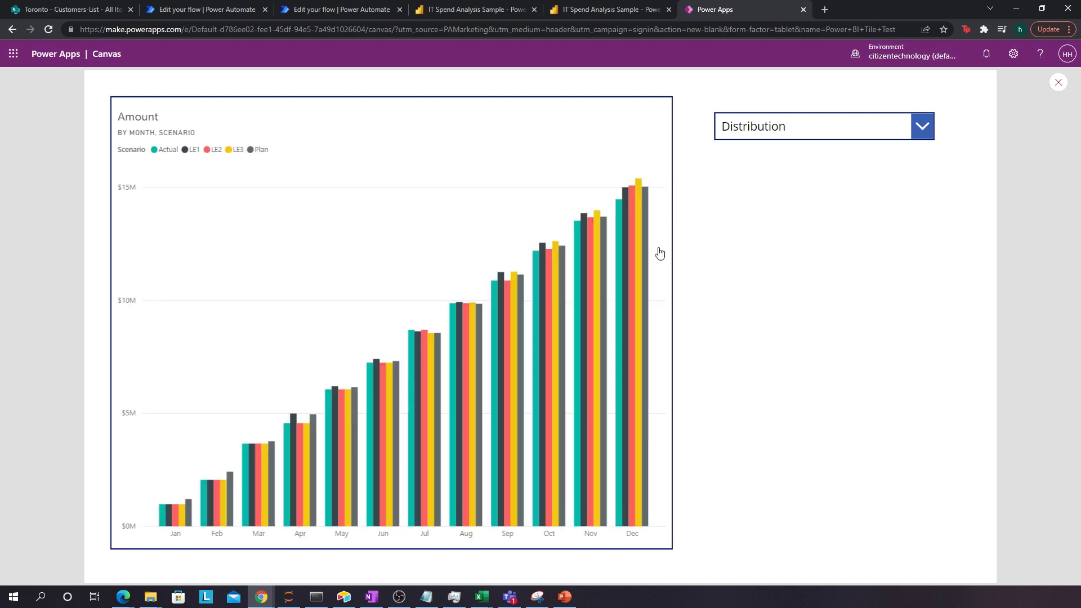
{"action": "left_click", "coordinate": [1058, 83]}
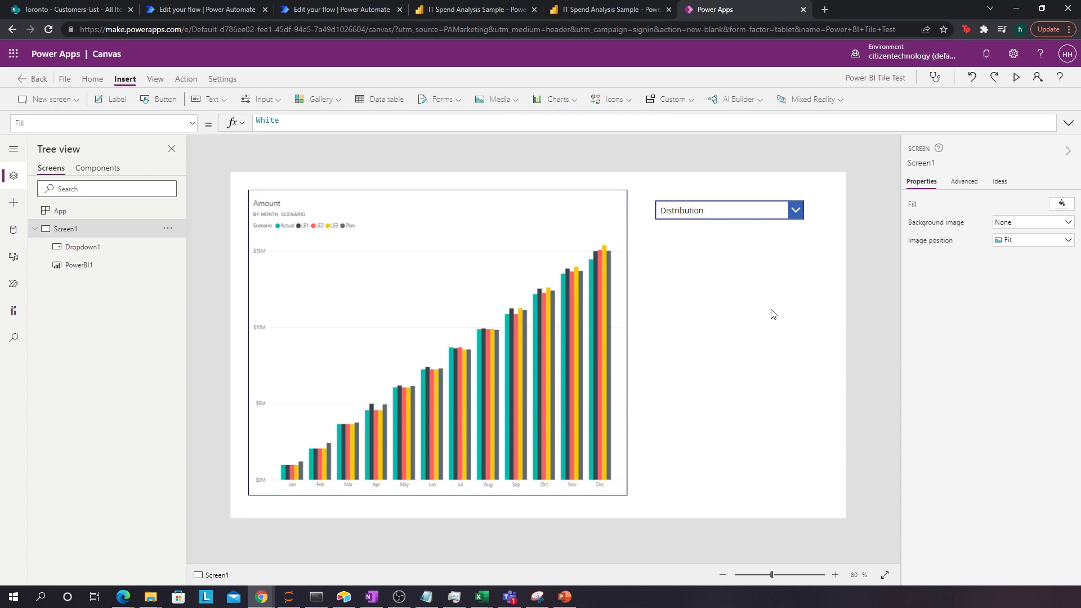
{"action": "left_click", "coordinate": [563, 7]}
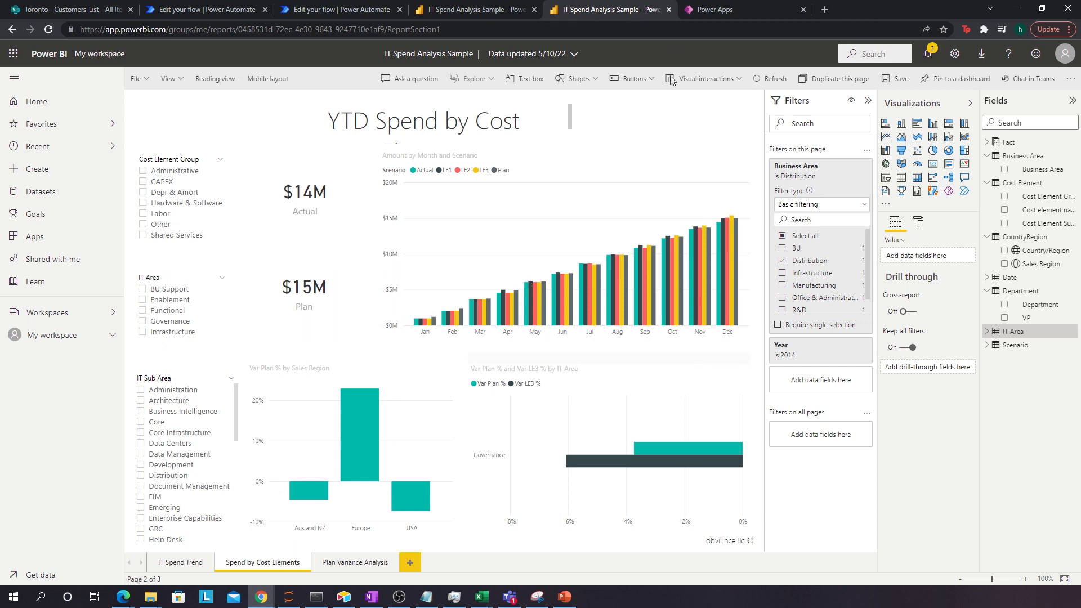
{"action": "left_click", "coordinate": [695, 8]}
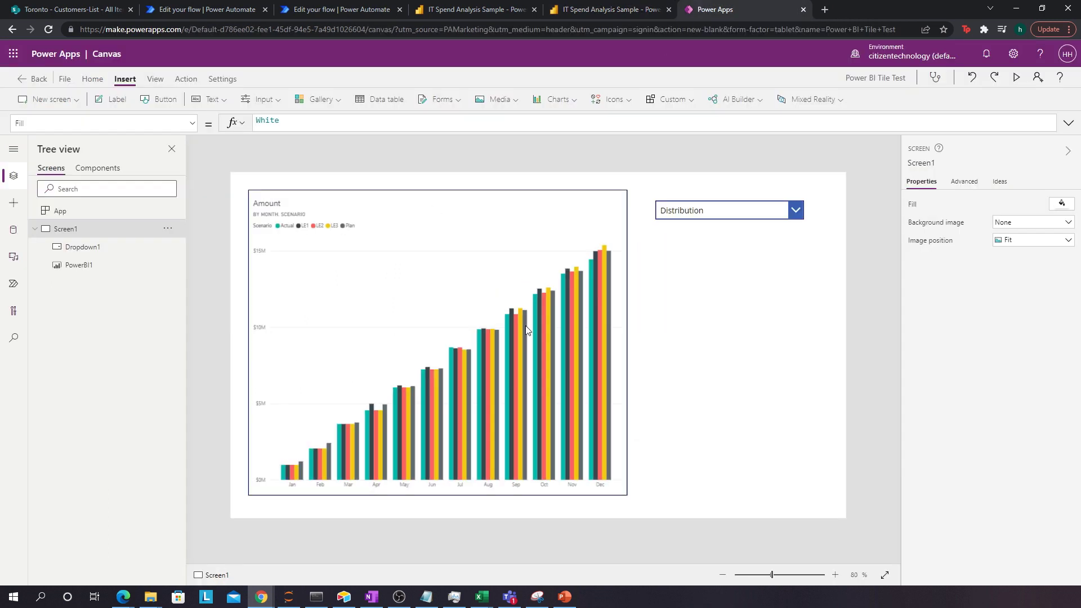